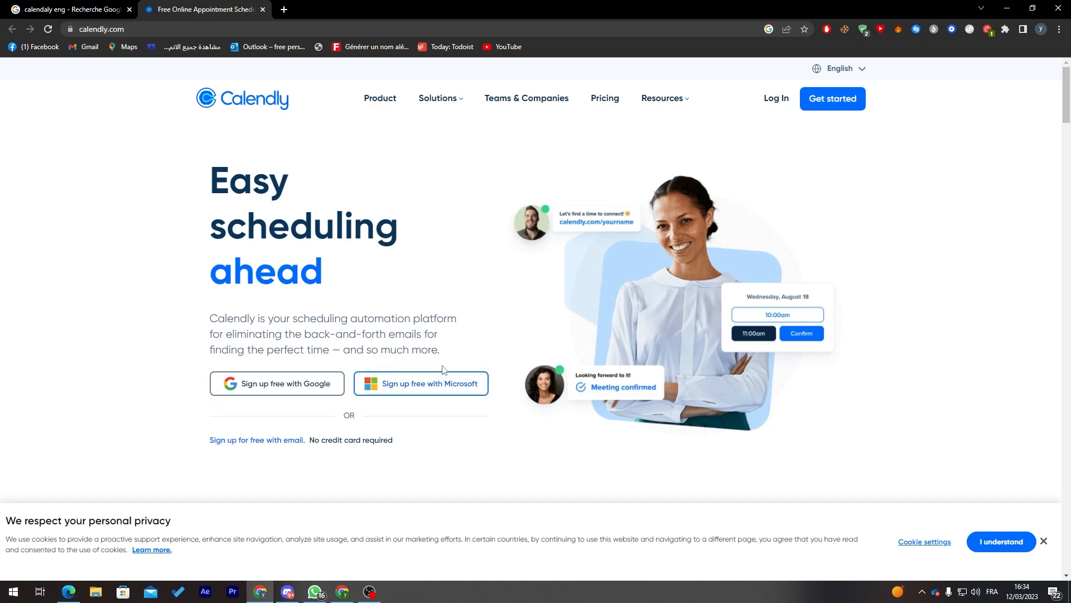
# Sign up for Calendly with an existing Google account and authorize access to its calendars.
pyautogui.click(296, 388)
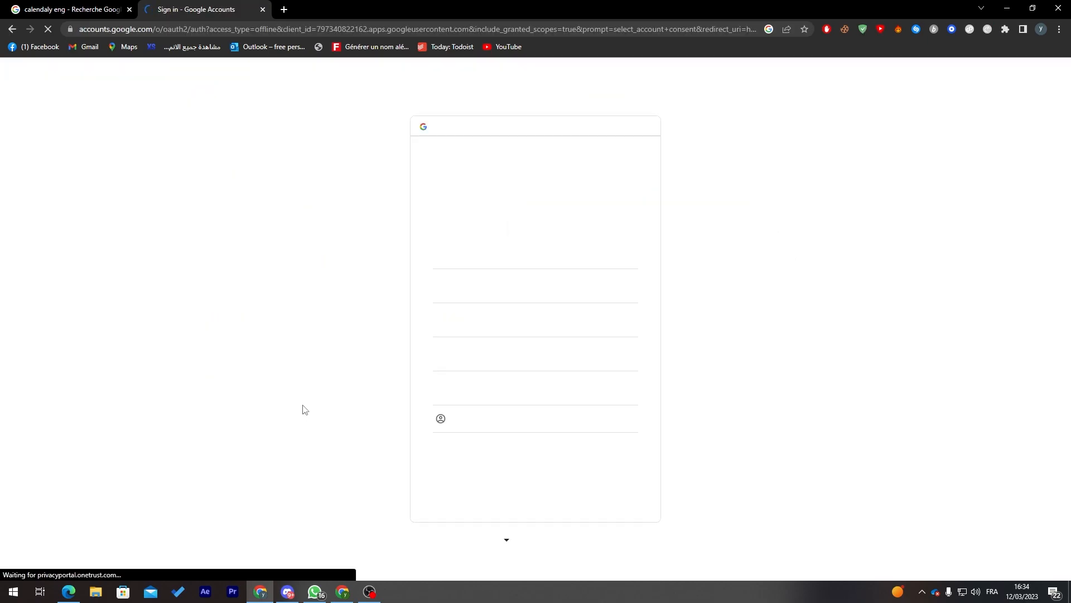
pyautogui.click(506, 284)
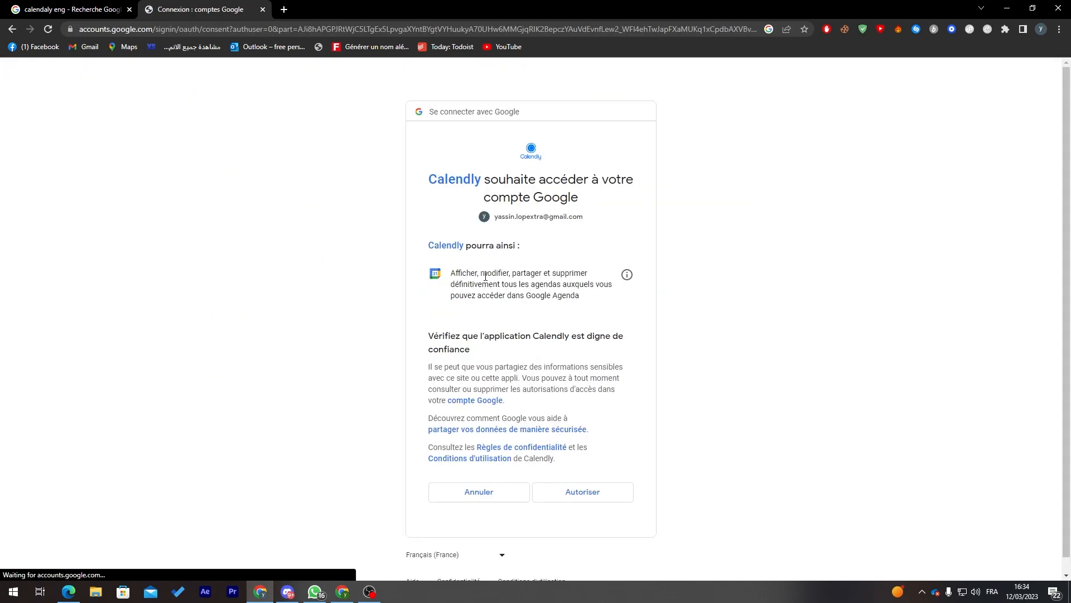
pyautogui.click(579, 492)
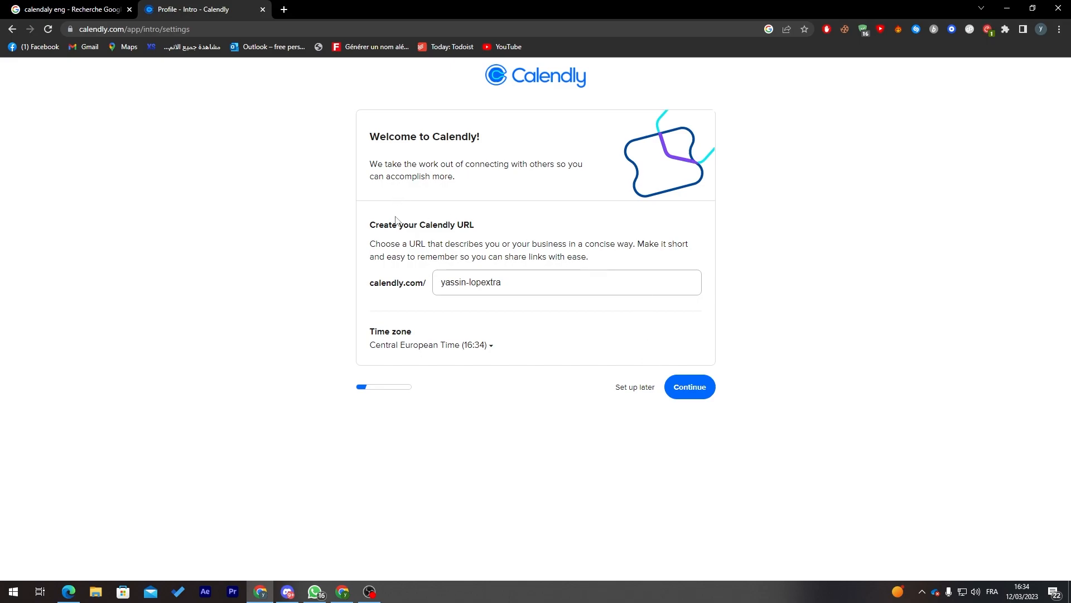
# Open the time zone choices on the Calendly URL setup page.
pyautogui.tripleClick(395, 224)
pyautogui.click(327, 239)
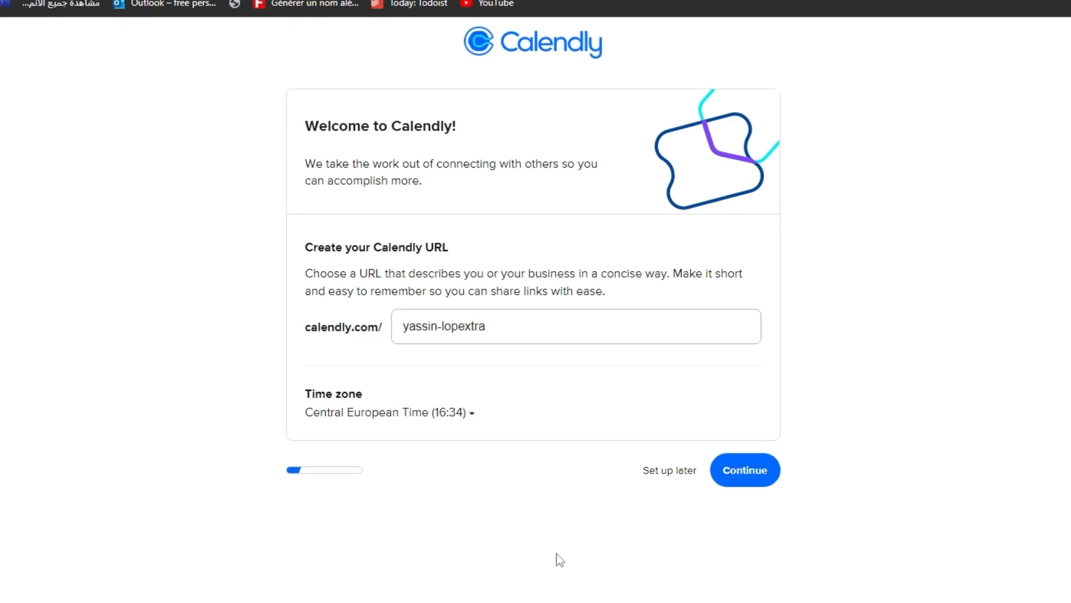
pyautogui.click(411, 413)
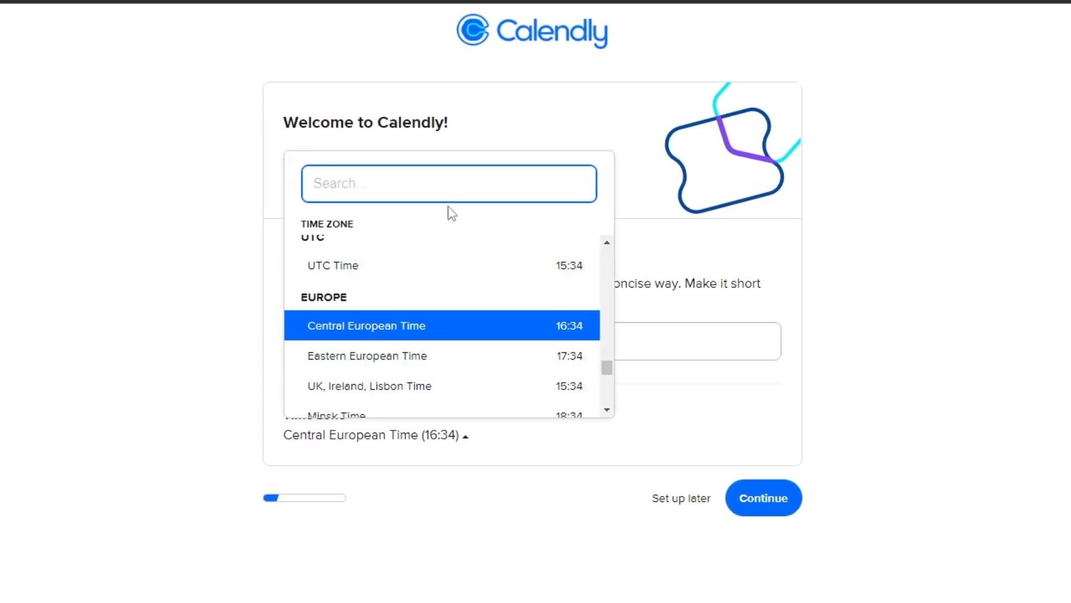
pyautogui.write('casa')
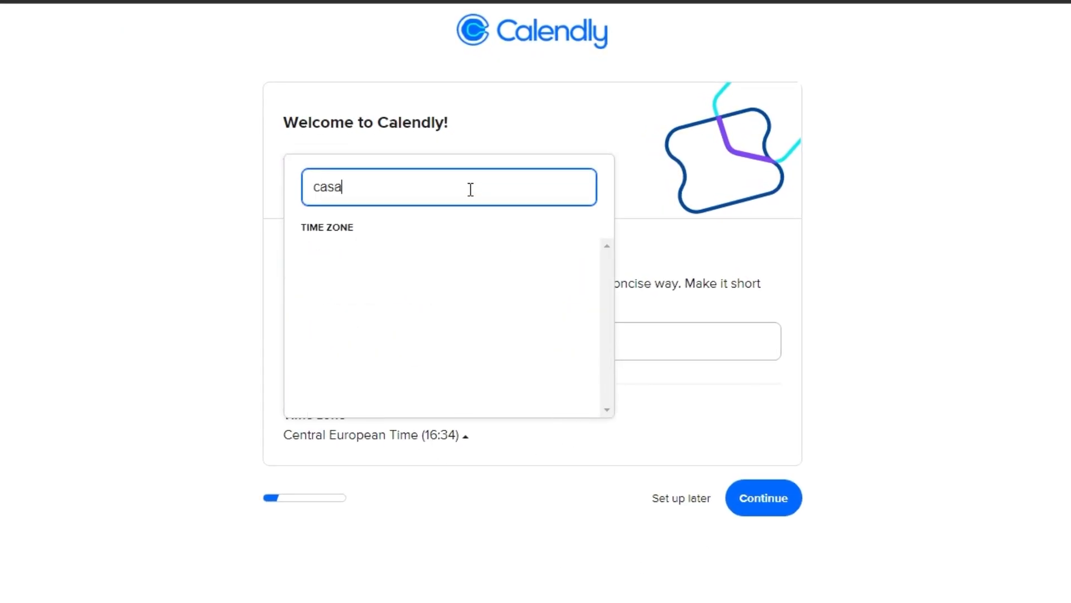
pyautogui.press('BackSpace')
pyautogui.press('BackSpace')
pyautogui.press('BackSpace')
pyautogui.press('BackSpace')
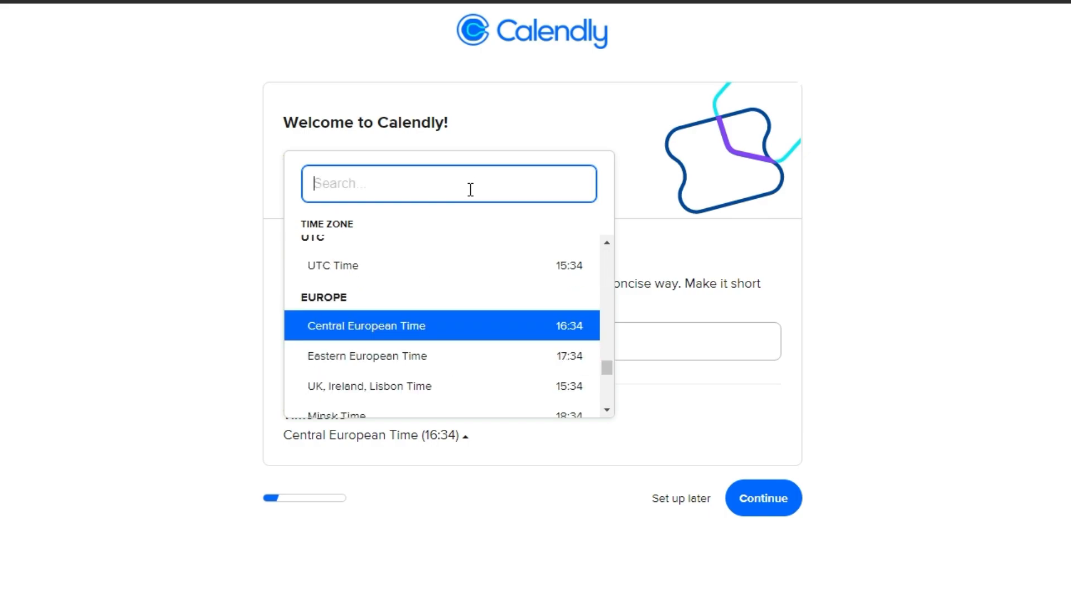
# Find the African time zones with "afr", set the time zone to West Africa Time and continue the setup.
pyautogui.write('afr')
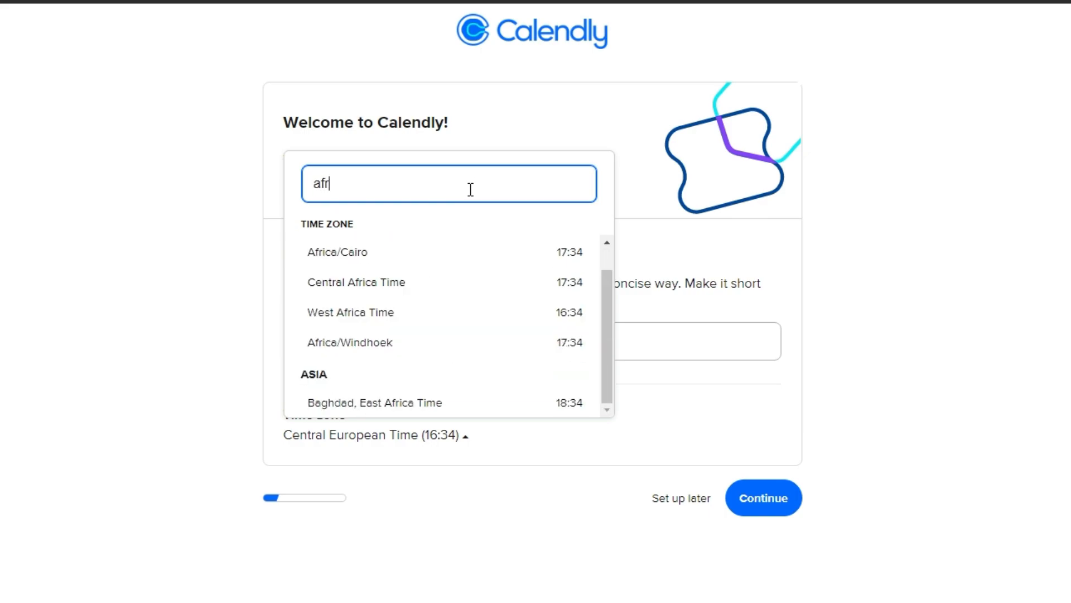
pyautogui.moveTo(605, 270); pyautogui.dragTo(605, 246)
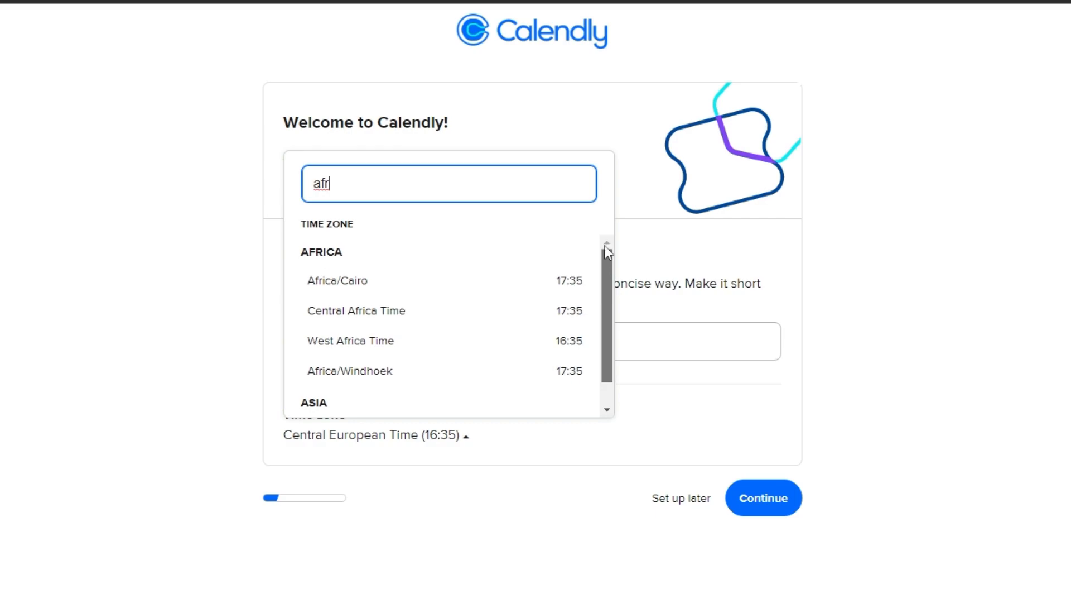
pyautogui.click(530, 347)
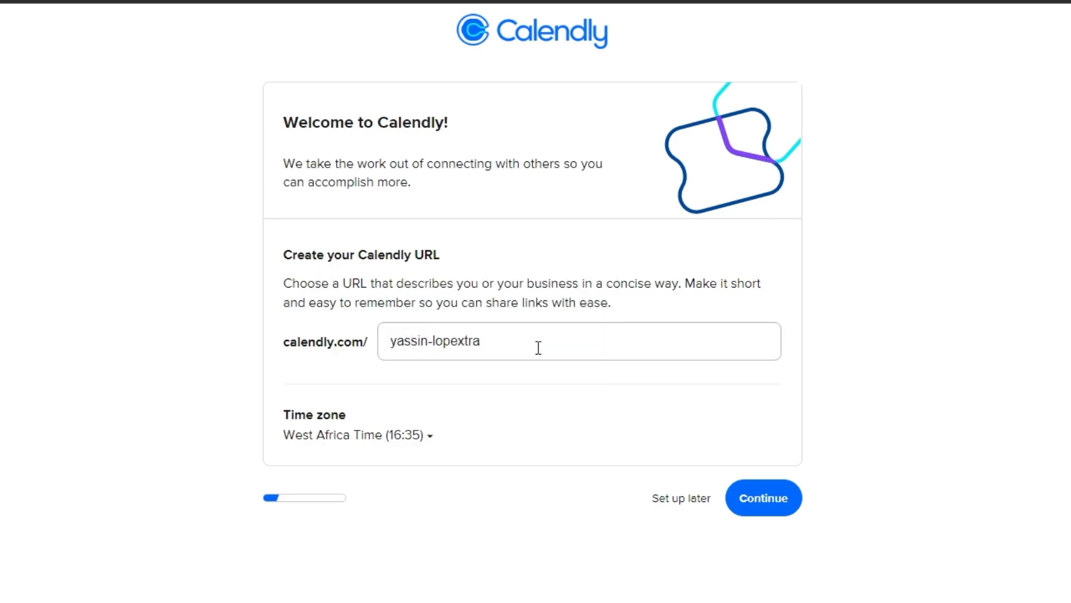
pyautogui.click(780, 504)
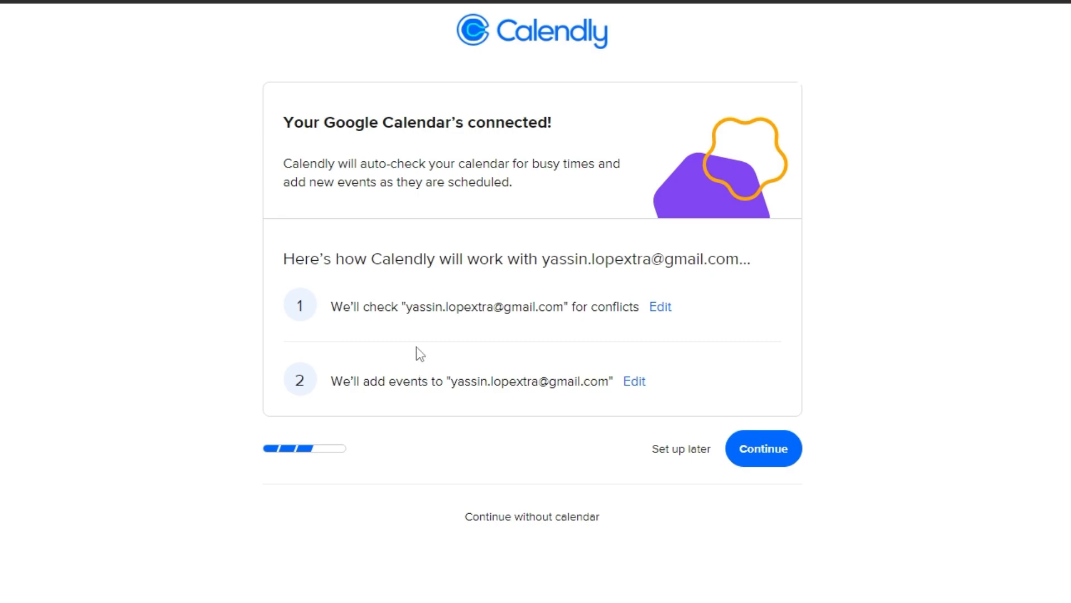
# Review how the connected Google Calendar handles conflicts and new events, and continue without editing either option.
pyautogui.moveTo(395, 261); pyautogui.dragTo(484, 266)
pyautogui.click(495, 266)
pyautogui.moveTo(566, 260); pyautogui.dragTo(675, 260)
pyautogui.click(666, 262)
pyautogui.moveTo(418, 308); pyautogui.dragTo(621, 308)
pyautogui.click(527, 310)
pyautogui.click(619, 310)
pyautogui.moveTo(336, 384); pyautogui.dragTo(420, 383)
pyautogui.click(435, 416)
pyautogui.click(757, 461)
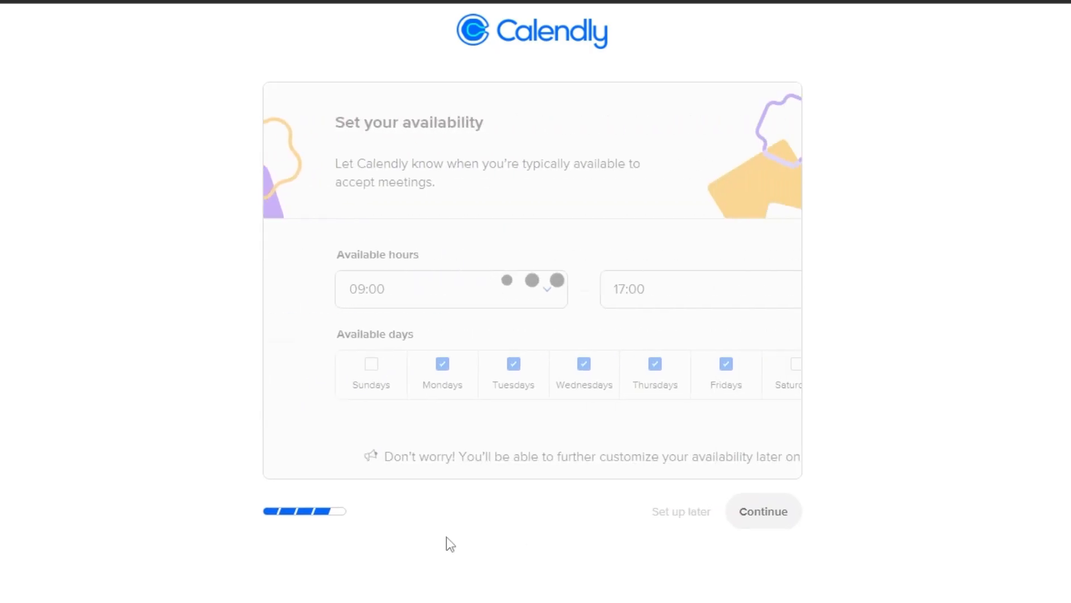
# Check the available start and end hours, keep 09:00 to 17:00 from Mondays to Fridays, and continue.
pyautogui.moveTo(304, 179); pyautogui.dragTo(402, 176)
pyautogui.click(403, 176)
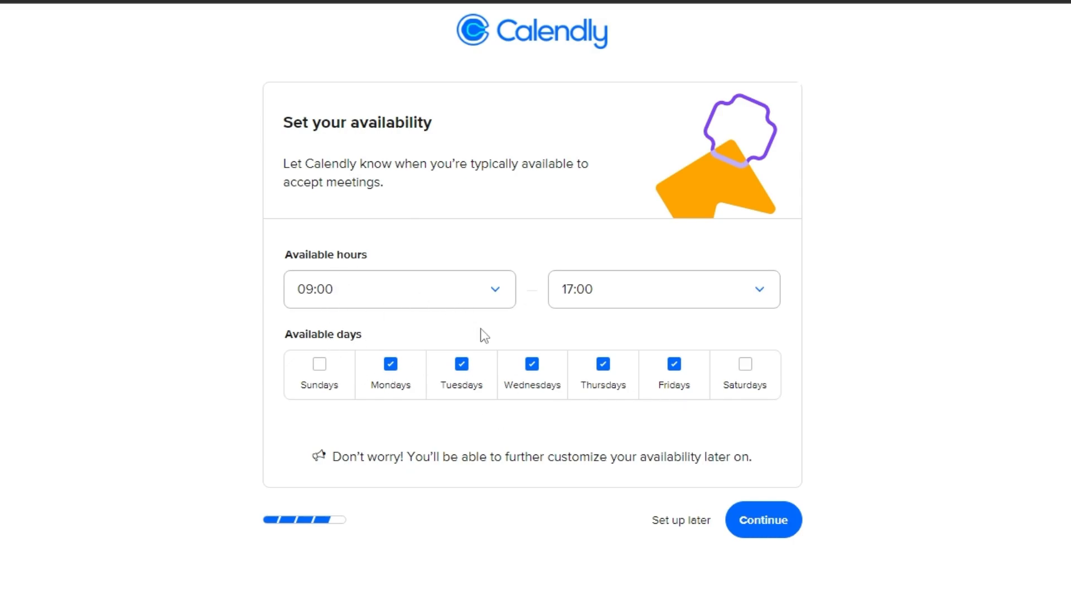
pyautogui.click(392, 289)
pyautogui.click(390, 289)
pyautogui.click(597, 286)
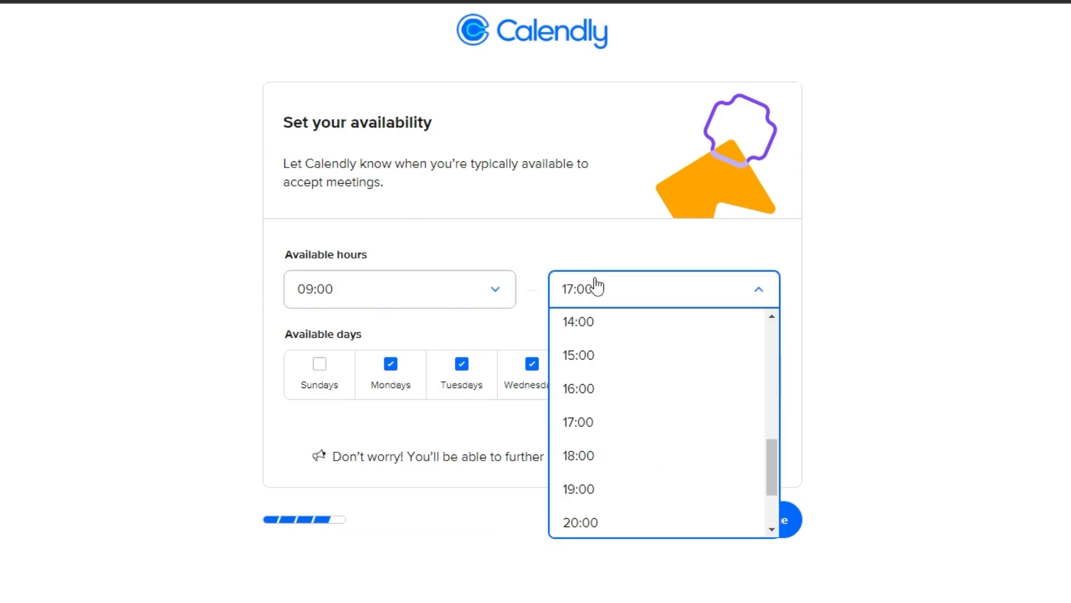
pyautogui.click(542, 242)
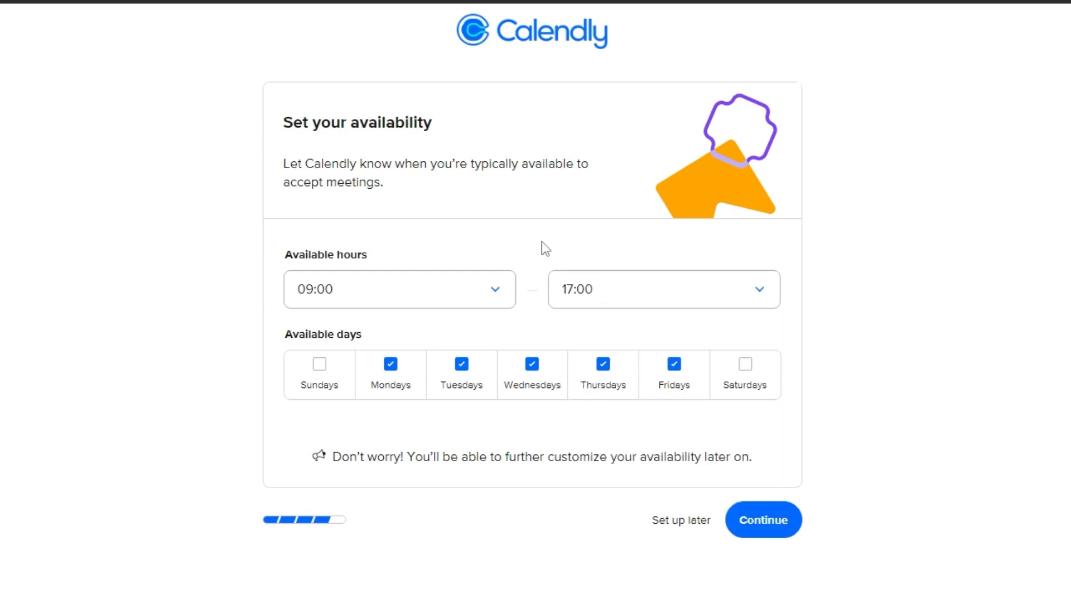
pyautogui.click(757, 520)
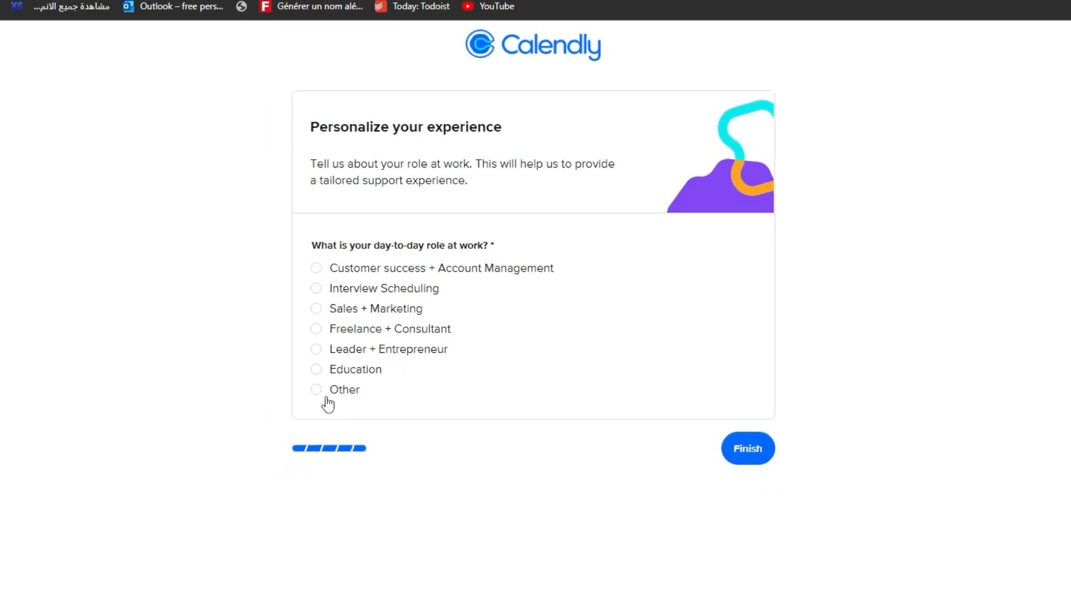
# Answer the question about the day-to-day role at work and finish the account setup.
pyautogui.click(332, 357)
pyautogui.click(734, 429)
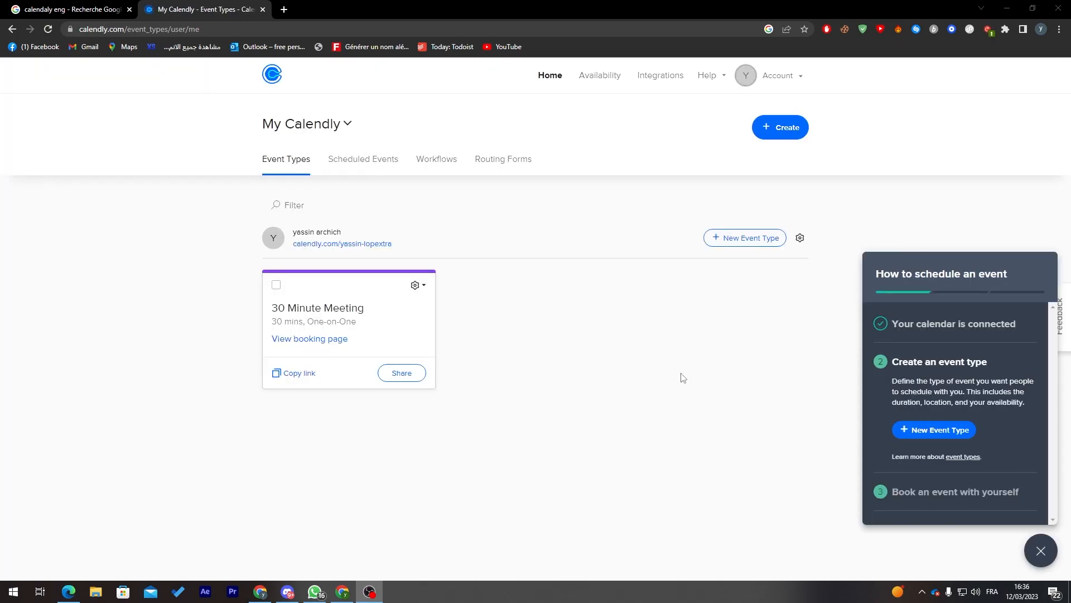
# View the booking page of the 30 Minute Meeting and return to the event types overview.
pyautogui.click(298, 339)
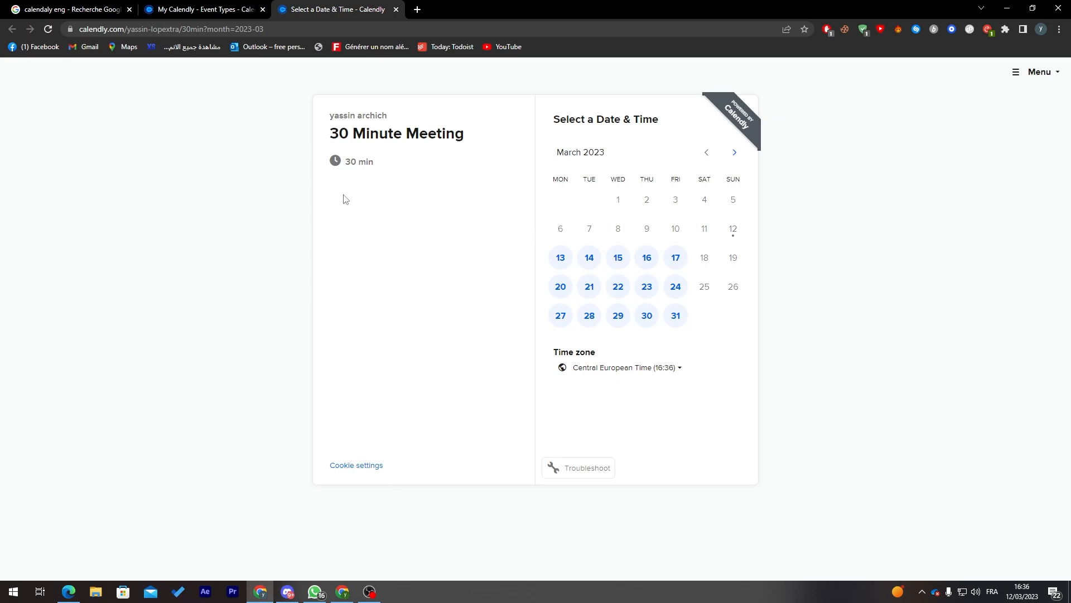
pyautogui.click(206, 9)
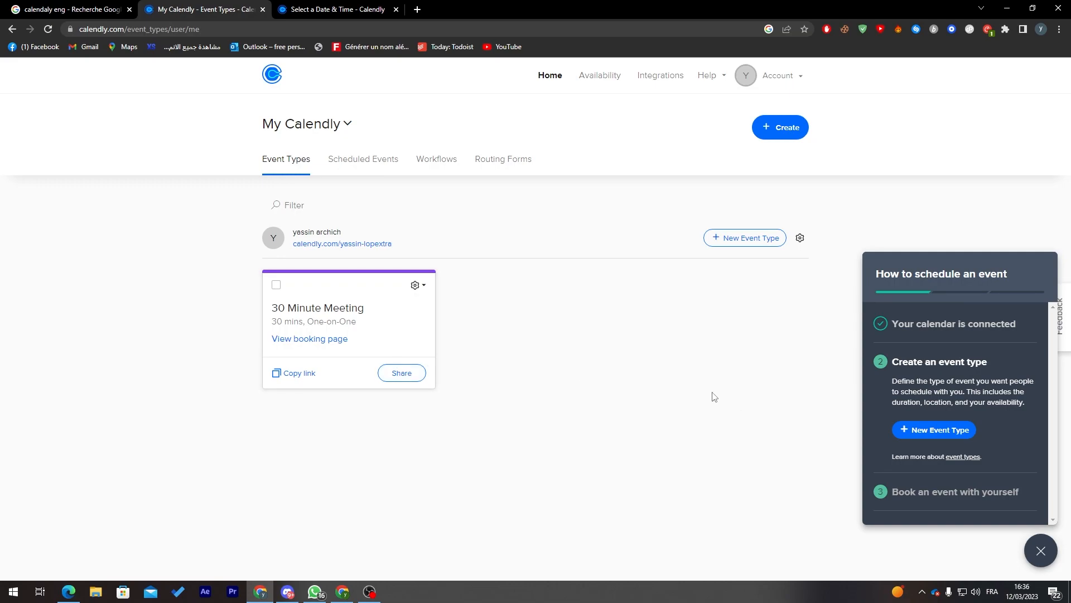
# Start a new One-on-One event type and name it "Job interview".
pyautogui.click(732, 245)
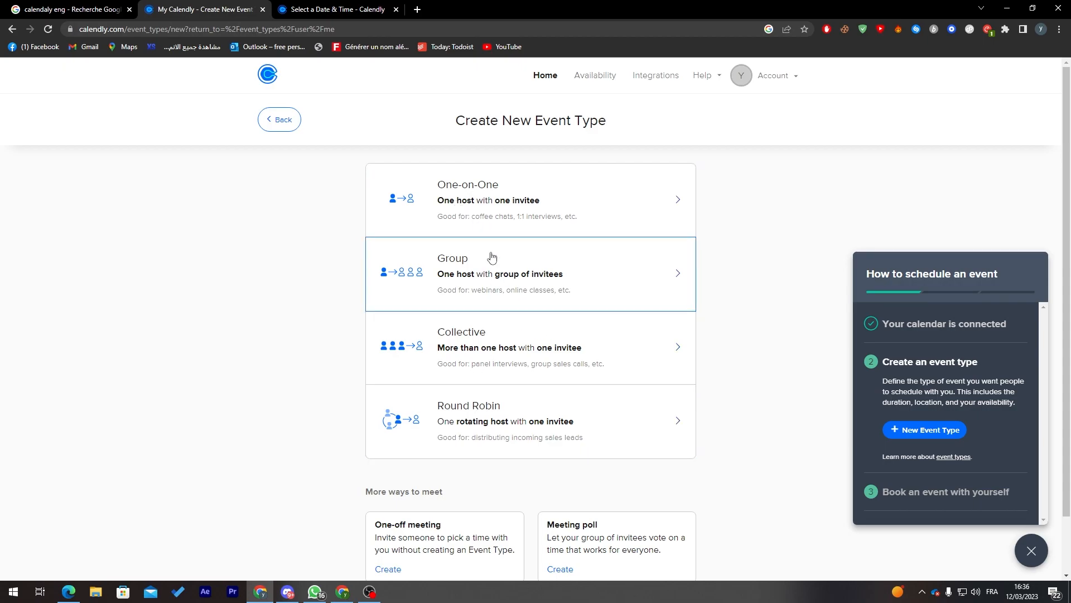
pyautogui.click(465, 205)
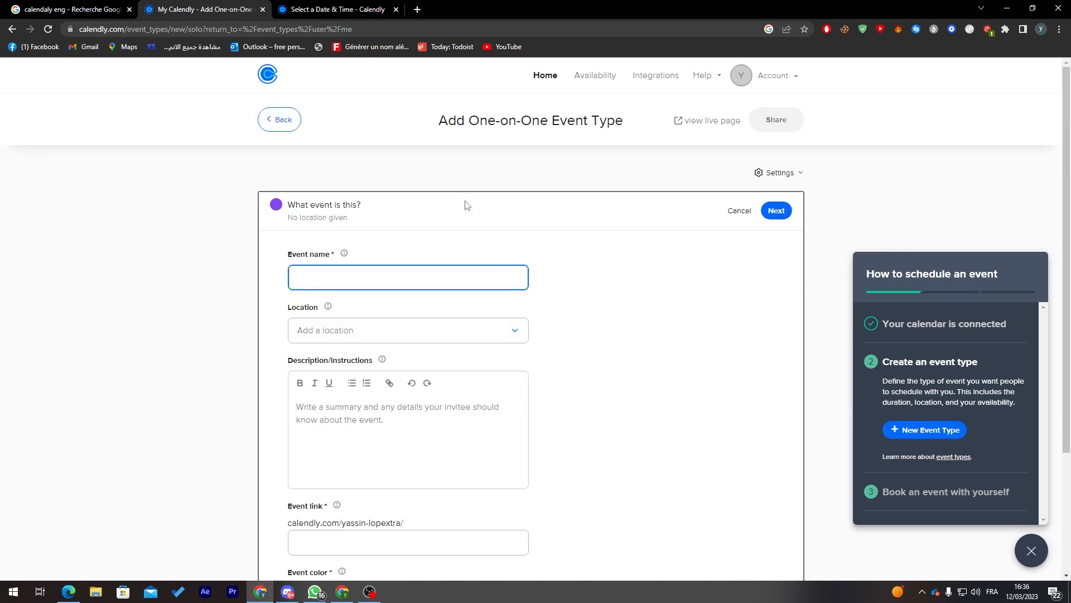
pyautogui.write('Job interview')
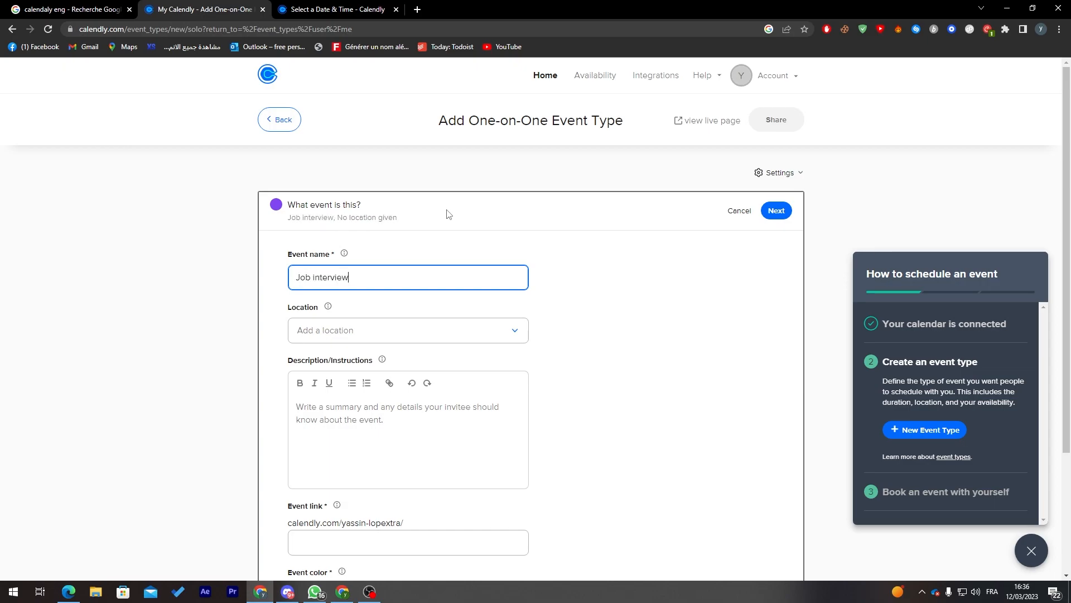
# Try Microsoft Teams as the event location, read the integration notice, and remove that location.
pyautogui.click(382, 329)
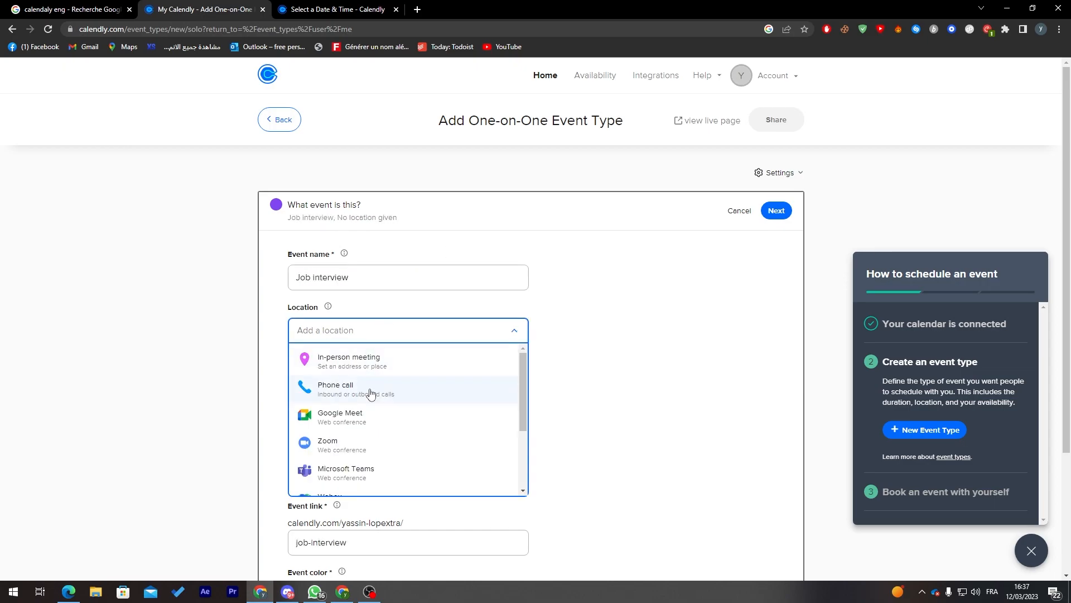
pyautogui.moveTo(527, 379)
pyautogui.mouseDown()
pyautogui.moveTo(523, 436)
pyautogui.moveTo(522, 395)
pyautogui.mouseUp()
pyautogui.click(390, 471)
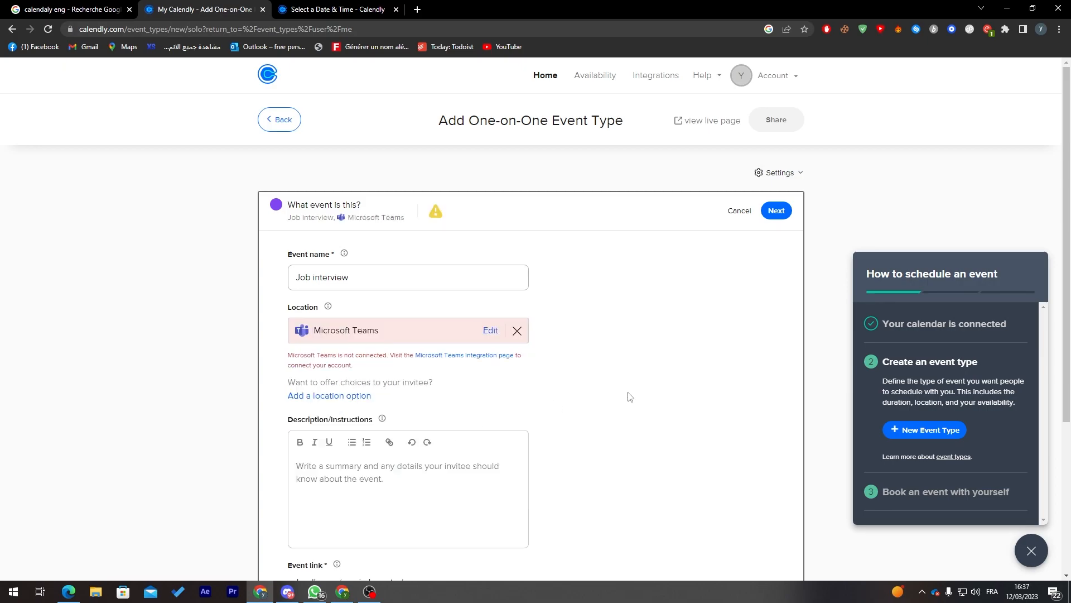
pyautogui.tripleClick(350, 360)
pyautogui.click(382, 367)
pyautogui.click(519, 334)
# Set the event location to Google Meet, enter the description "Job interview for apple" and save the event details.
pyautogui.click(505, 333)
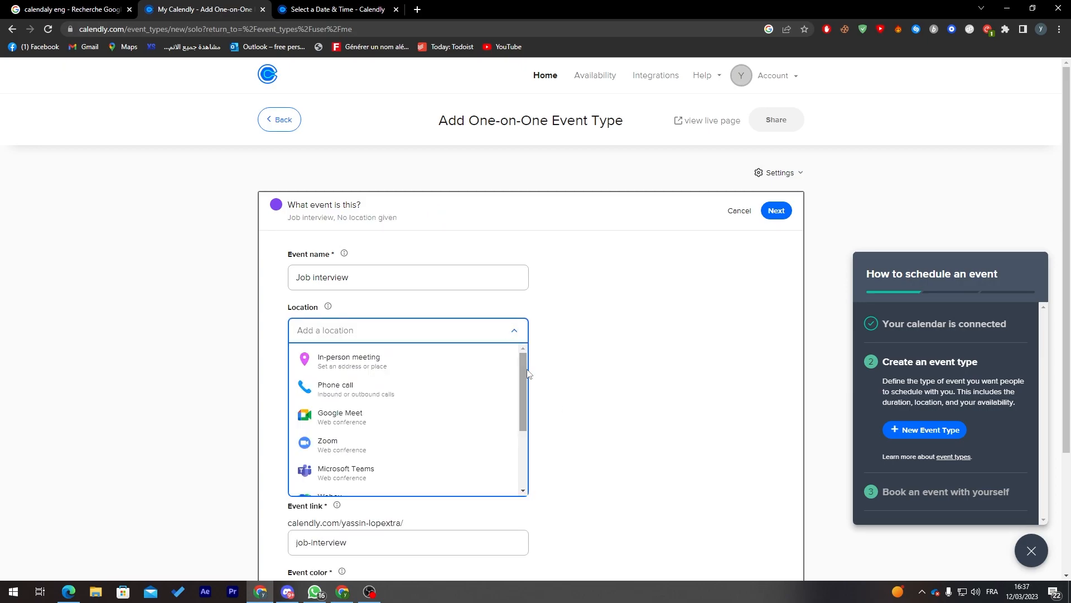
pyautogui.click(441, 413)
pyautogui.scroll(-2, 390, 293)
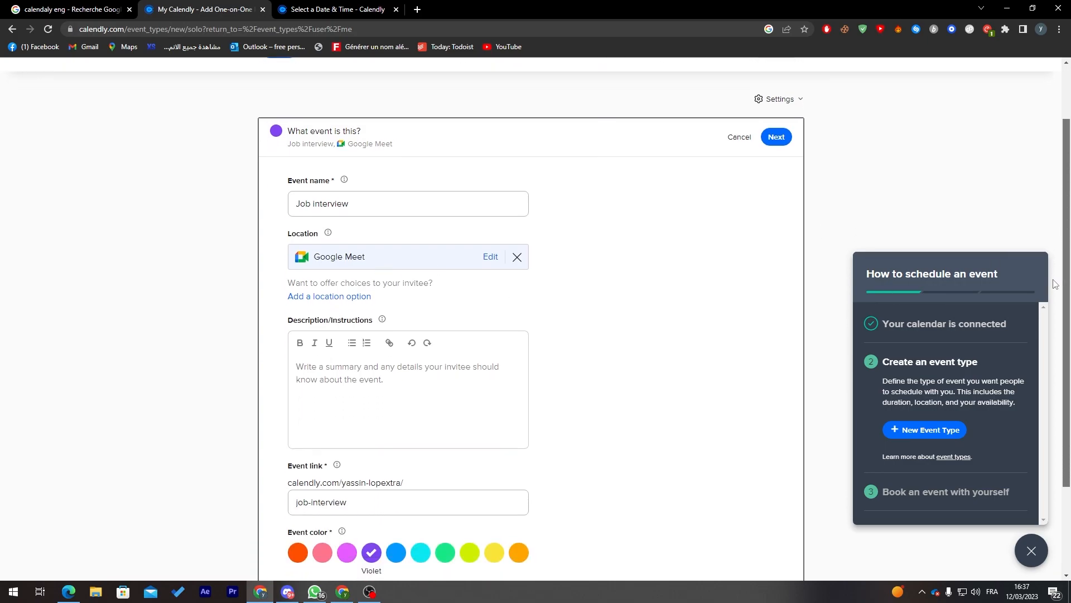
pyautogui.click(336, 319)
pyautogui.write('Job interview for apple')
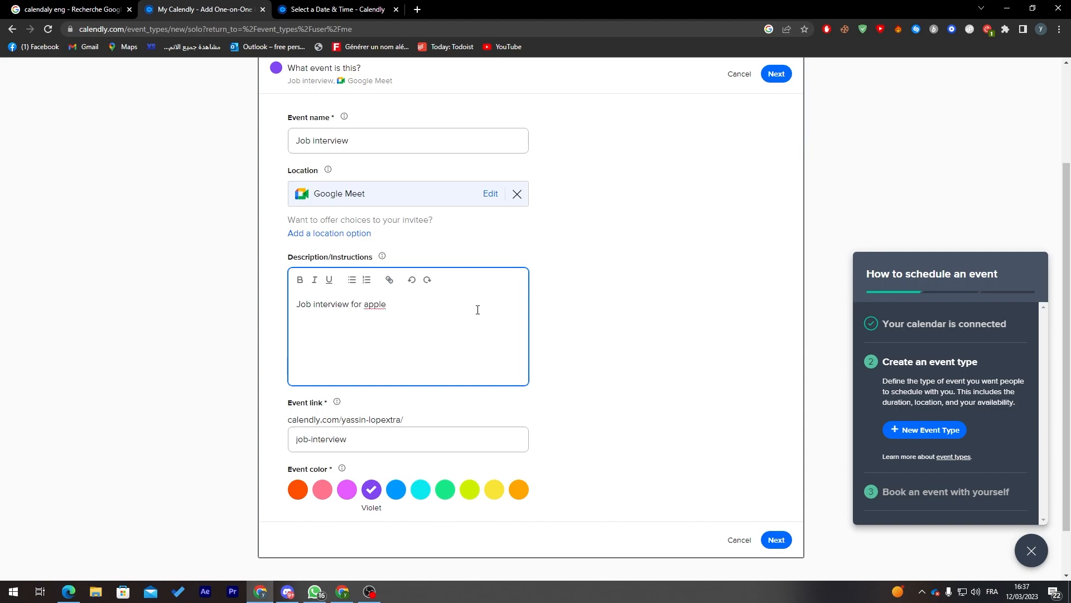
pyautogui.click(386, 526)
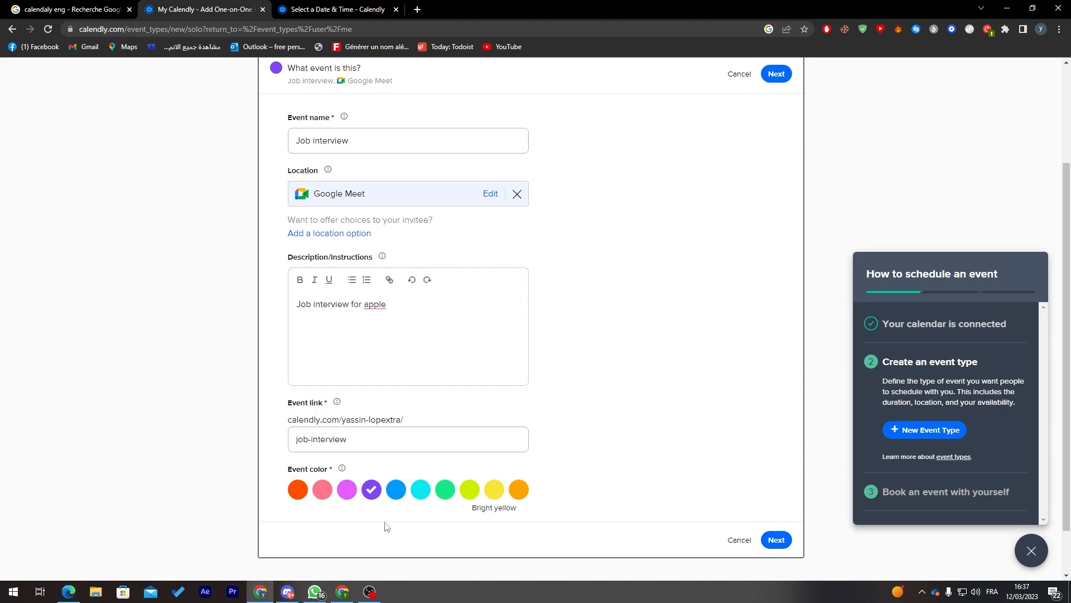
pyautogui.click(776, 540)
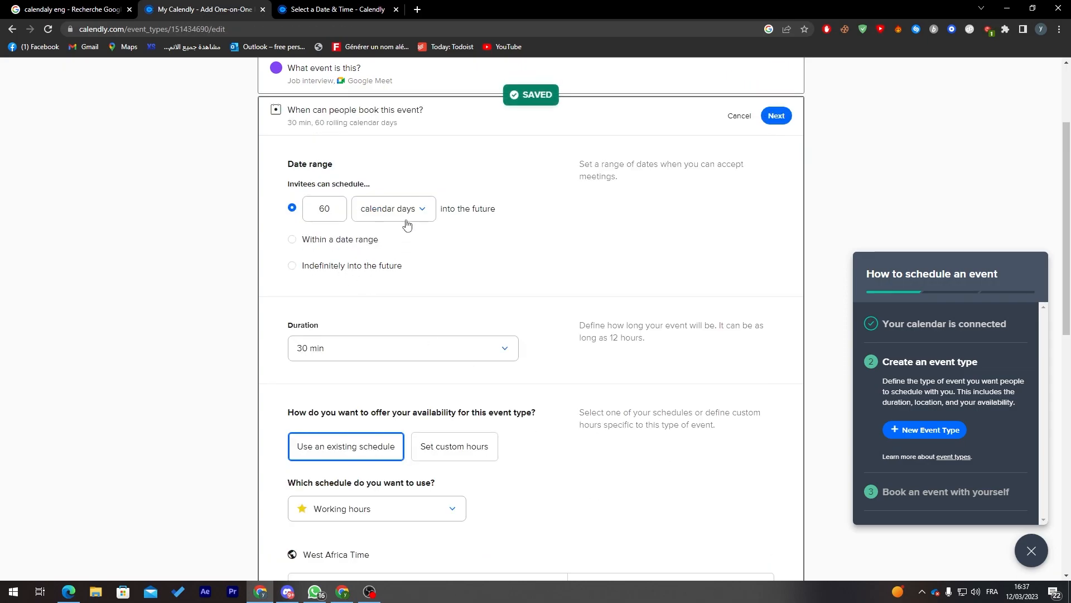
# Change the rolling date range for scheduling to count weekdays.
pyautogui.tripleClick(333, 165)
pyautogui.doubleClick(309, 188)
pyautogui.click(413, 209)
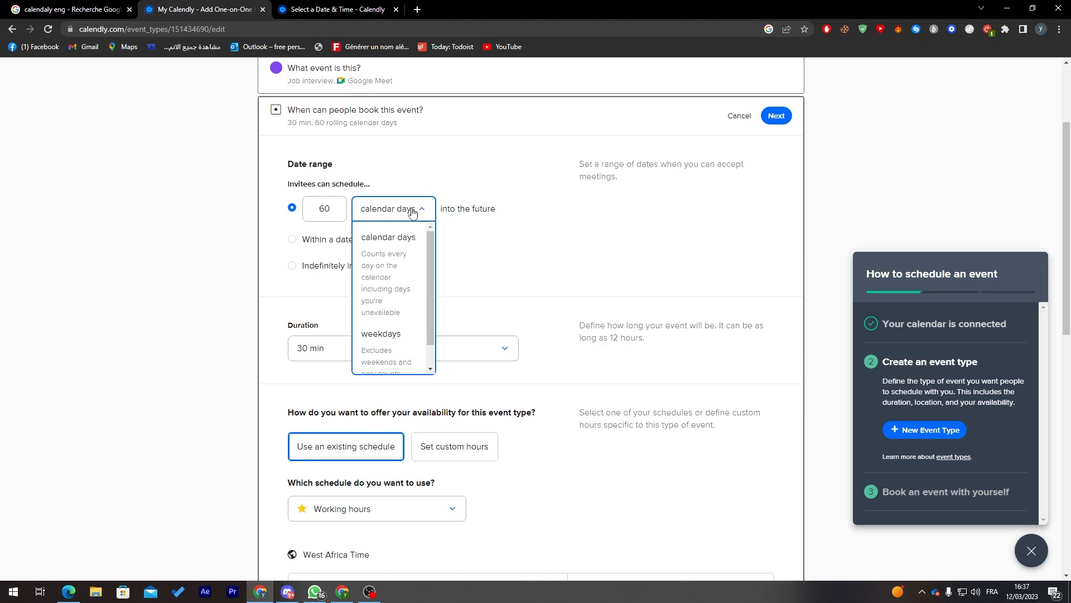
pyautogui.moveTo(426, 277)
pyautogui.mouseDown()
pyautogui.moveTo(428, 297)
pyautogui.moveTo(428, 270)
pyautogui.mouseUp()
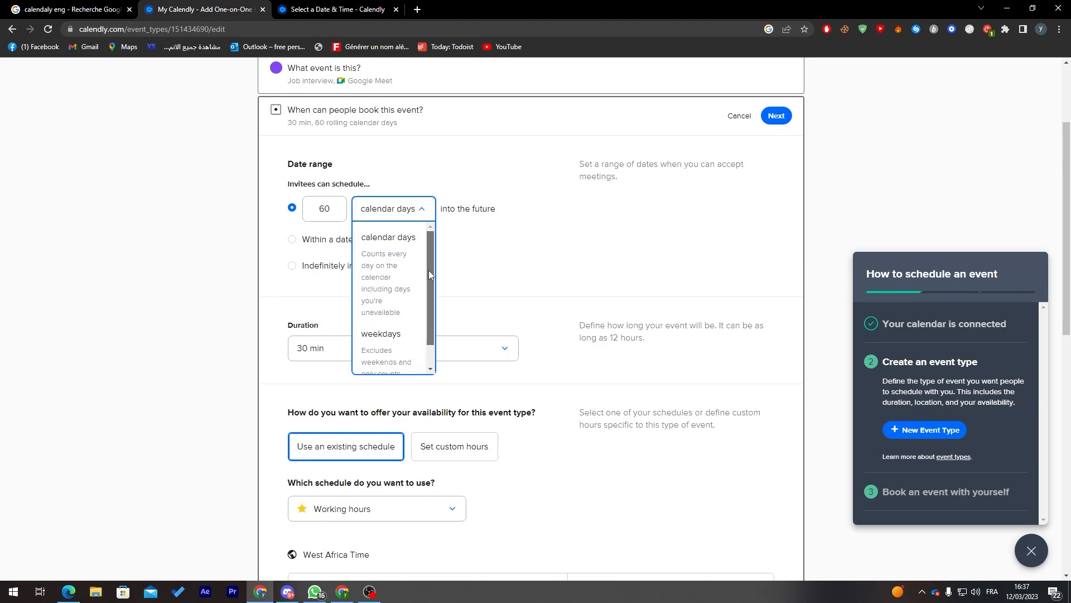
pyautogui.scroll(-2, 430, 297)
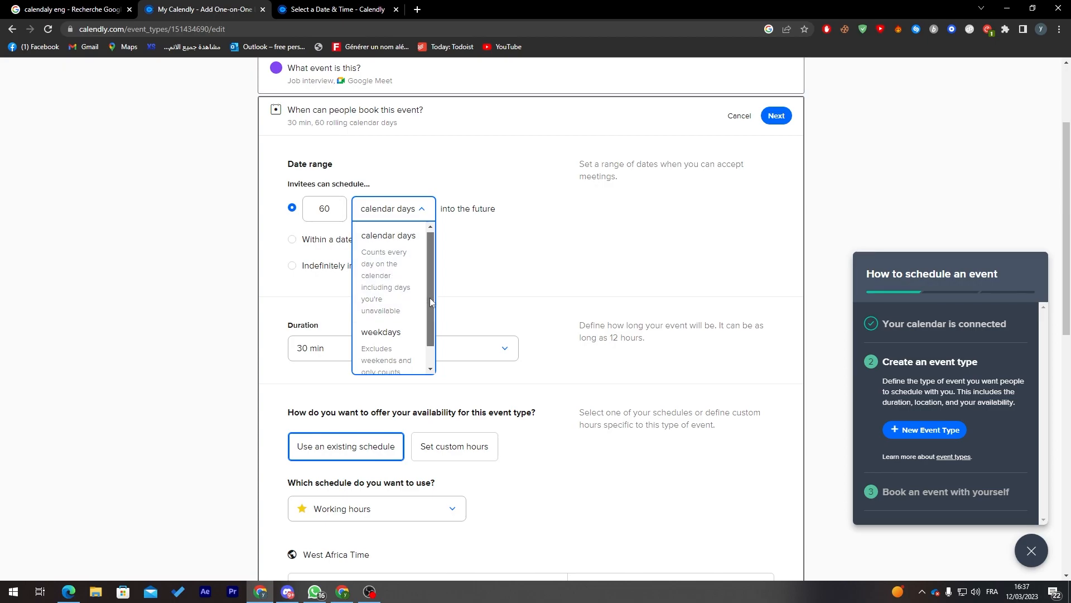
pyautogui.click(396, 340)
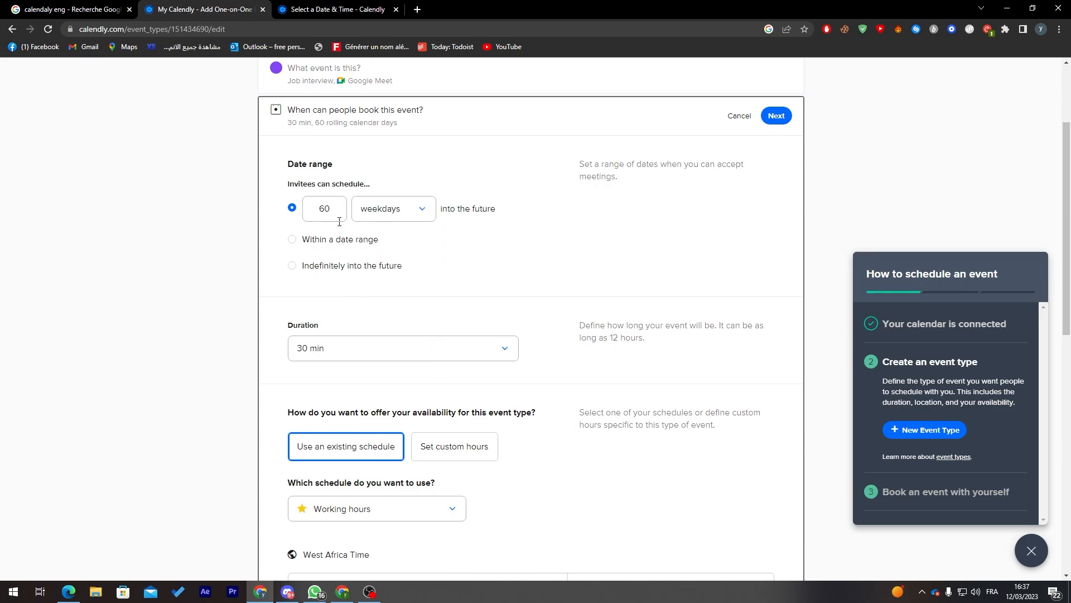
pyautogui.click(296, 246)
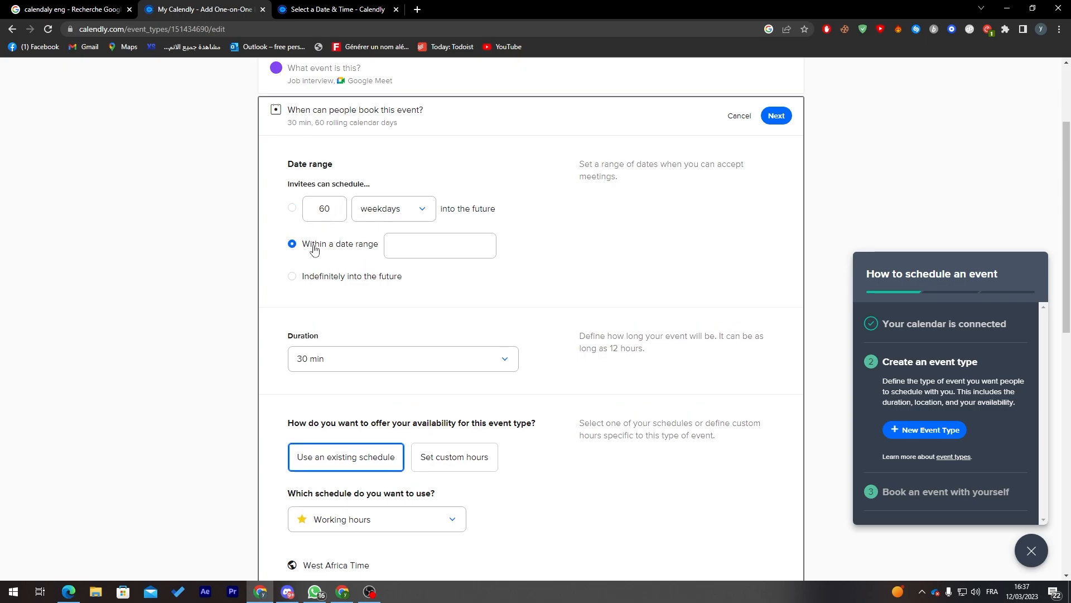
pyautogui.click(433, 248)
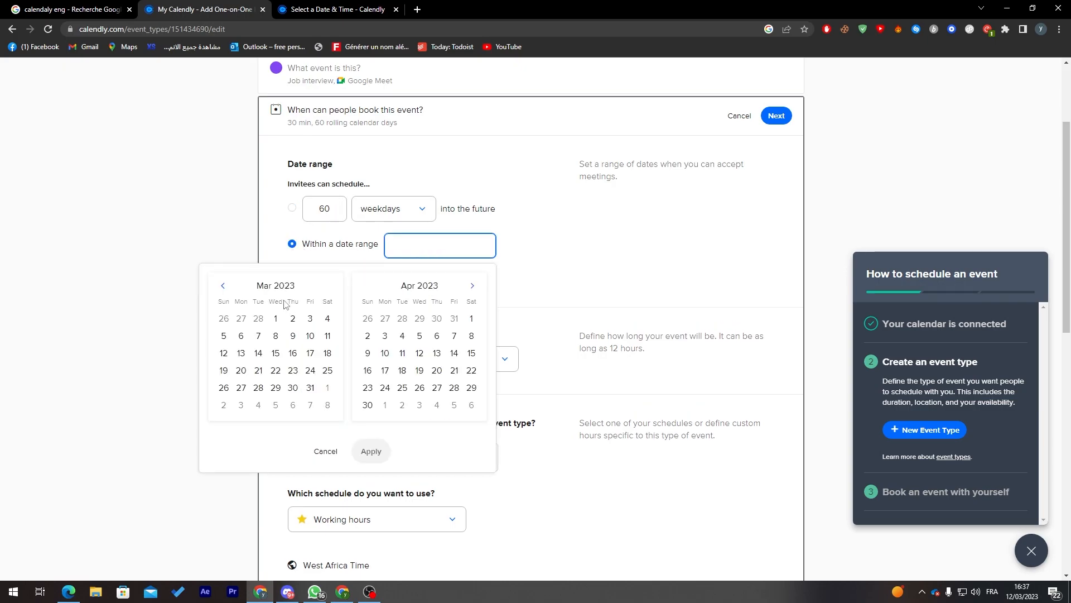
pyautogui.click(489, 259)
pyautogui.click(341, 280)
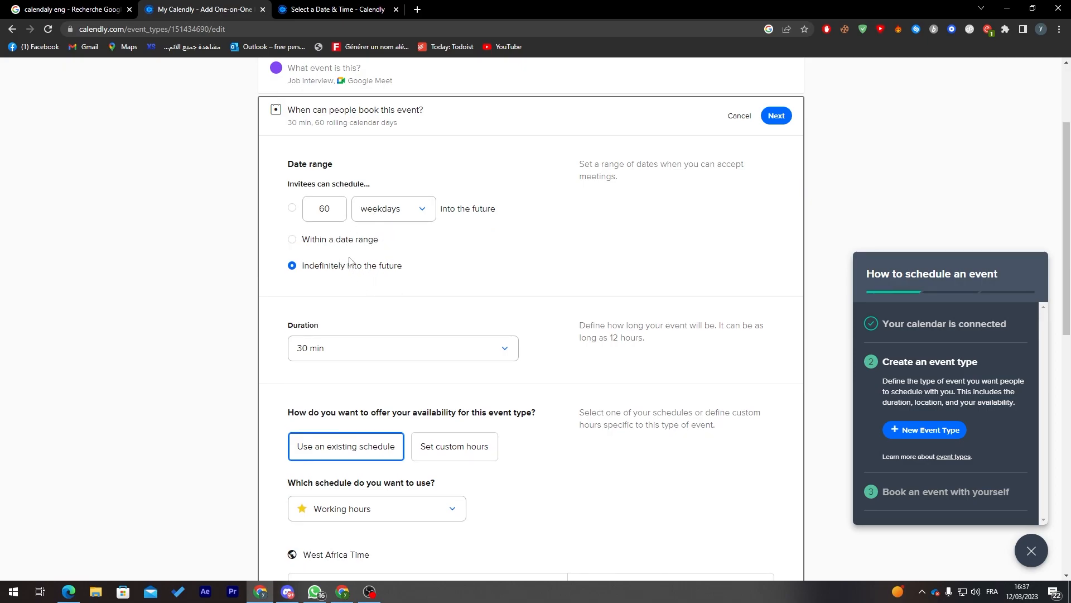
# Limit scheduling for the event to a fixed date range from 1 March to 2 March 2023.
pyautogui.click(303, 240)
pyautogui.click(413, 246)
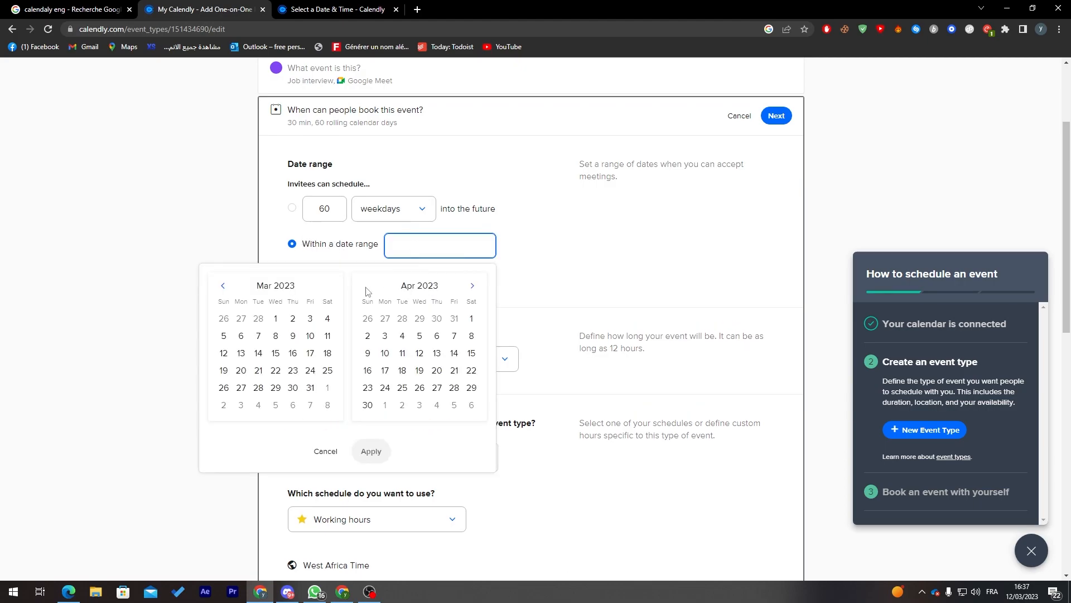
pyautogui.click(276, 324)
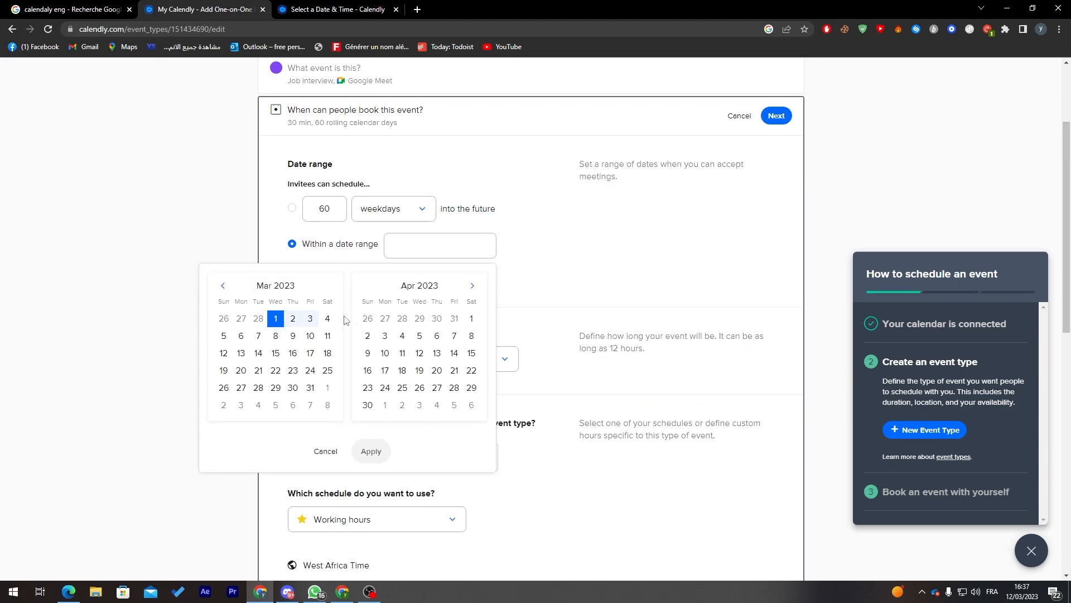
pyautogui.click(293, 325)
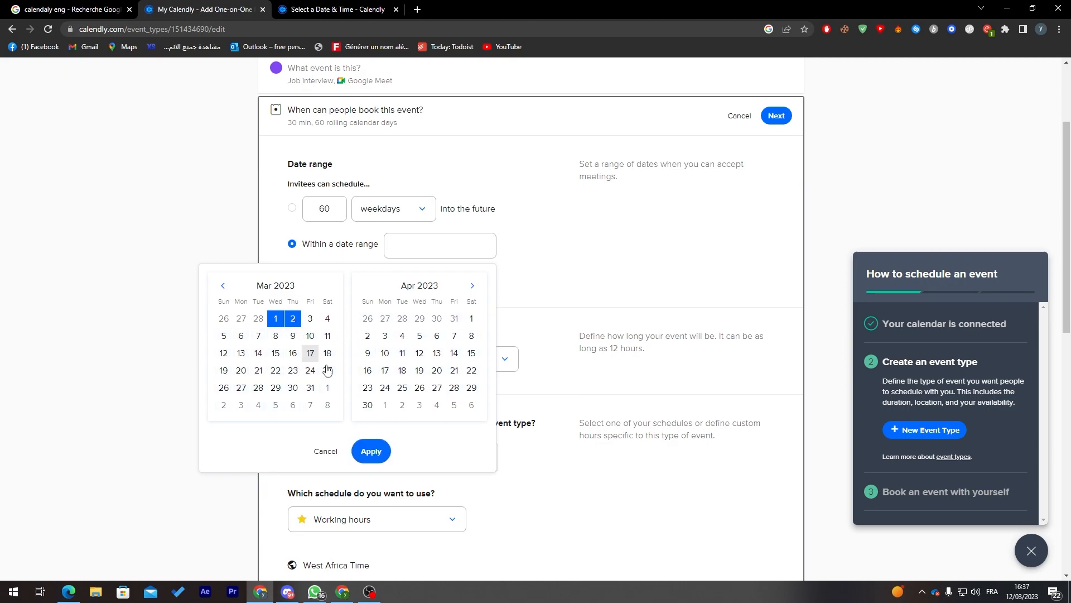
pyautogui.click(371, 451)
# Set the event duration to a custom length of 2 hrs.
pyautogui.scroll(-4, 425, 148)
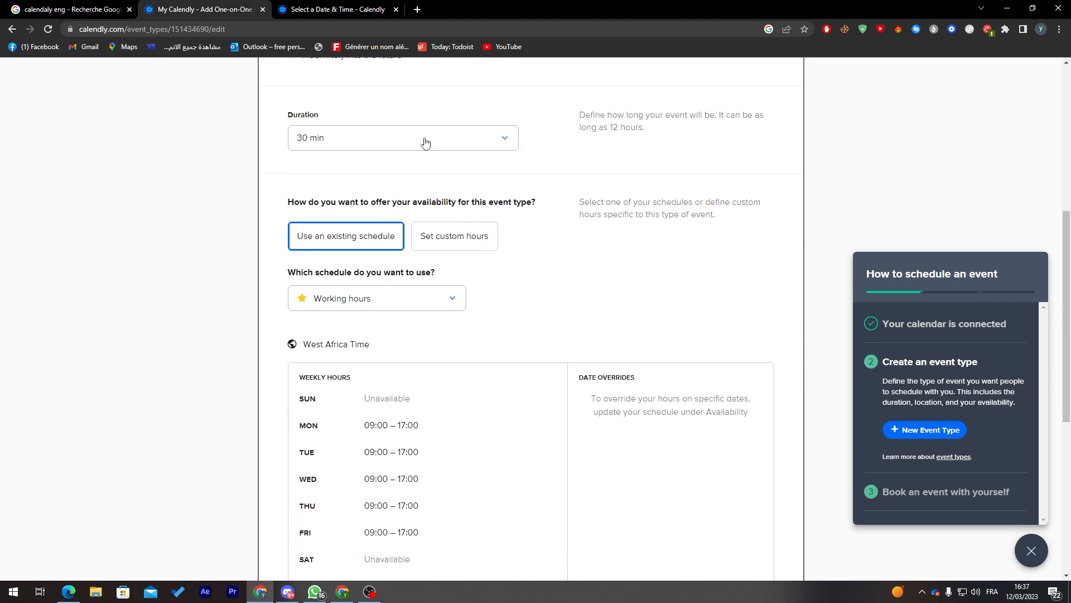
pyautogui.click(397, 146)
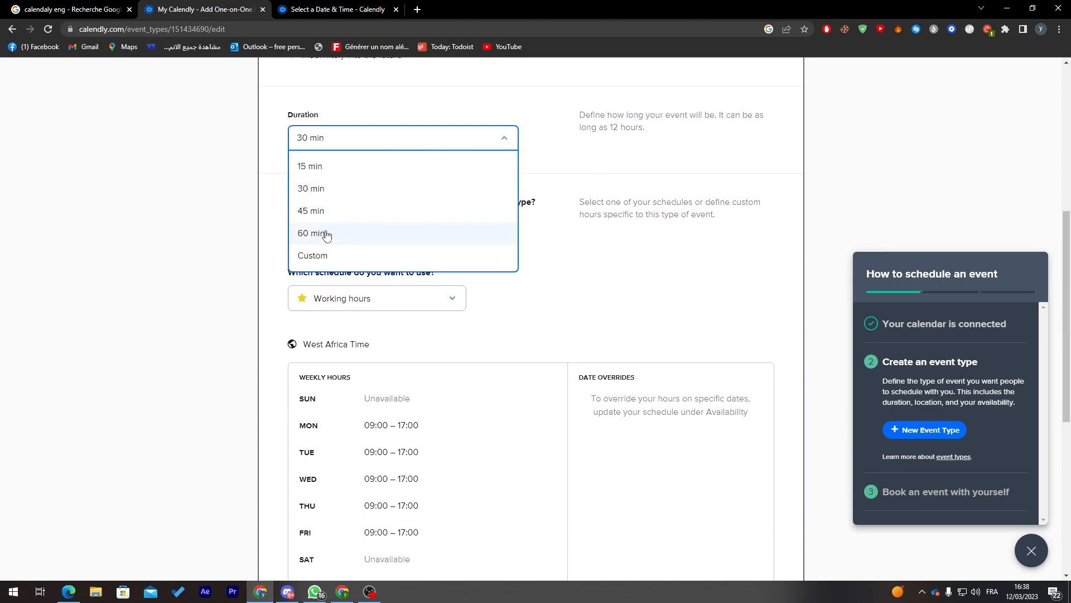
pyautogui.click(330, 254)
pyautogui.click(332, 169)
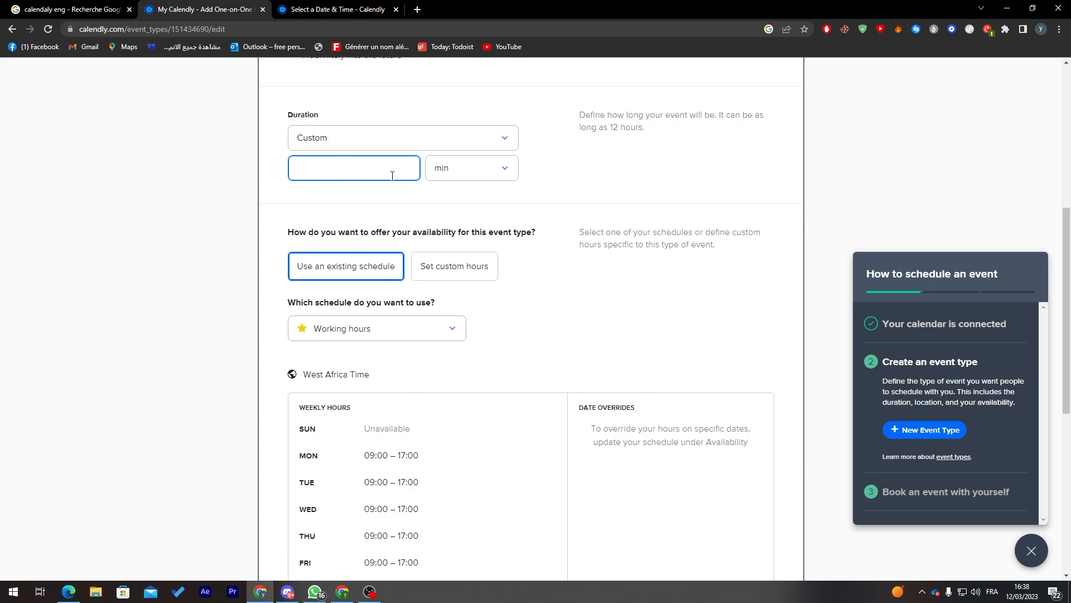
pyautogui.click(480, 177)
pyautogui.click(480, 177)
pyautogui.click(480, 176)
pyautogui.click(469, 218)
pyautogui.click(332, 173)
pyautogui.doubleClick(332, 173)
pyautogui.write('2')
pyautogui.click(399, 209)
# Offer availability for this event type through custom hours instead of an existing schedule, and save the booking rules.
pyautogui.scroll(-1, 938, 234)
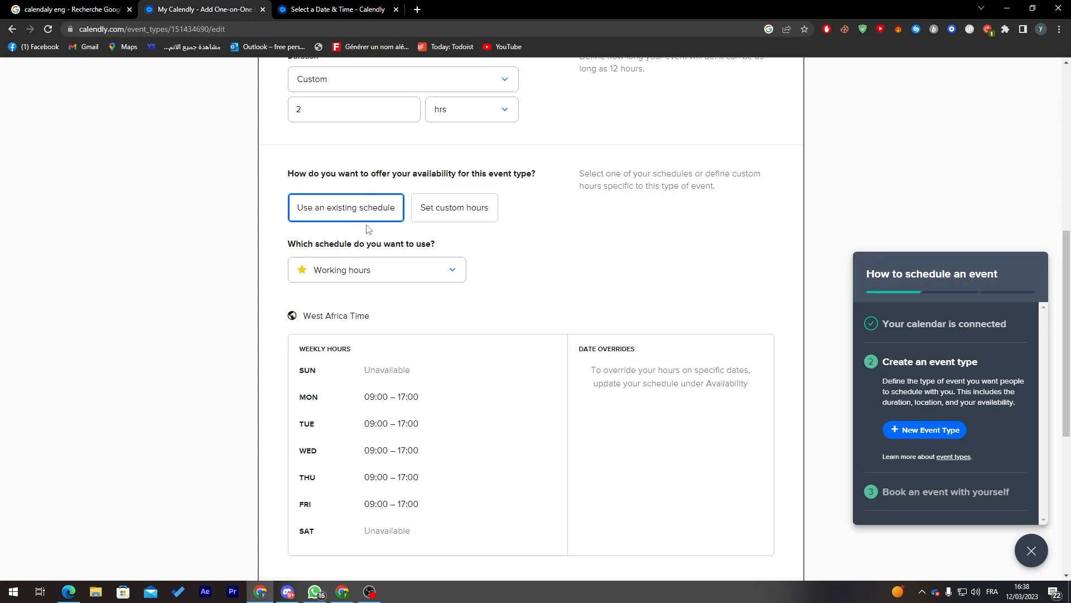
pyautogui.click(473, 216)
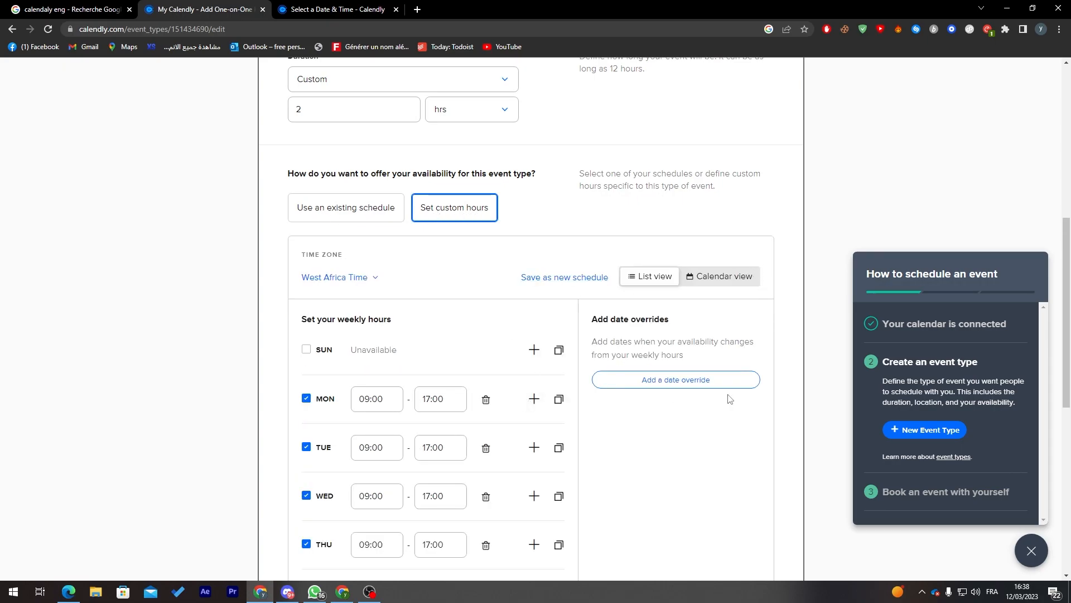
pyautogui.scroll(-4, 672, 416)
pyautogui.scroll(3, 672, 417)
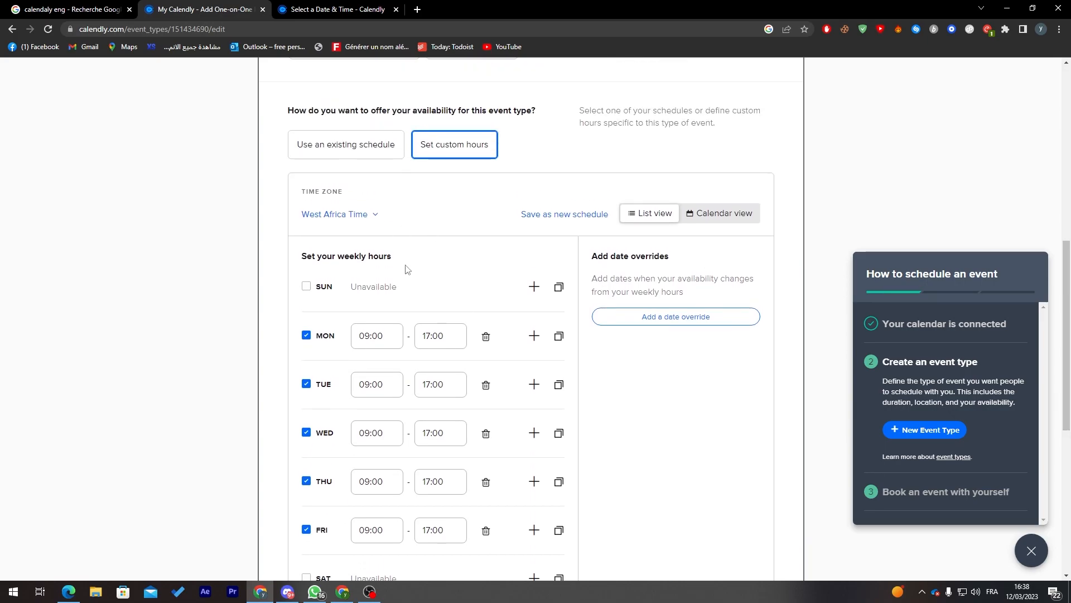
pyautogui.moveTo(1069, 263); pyautogui.dragTo(1069, 389)
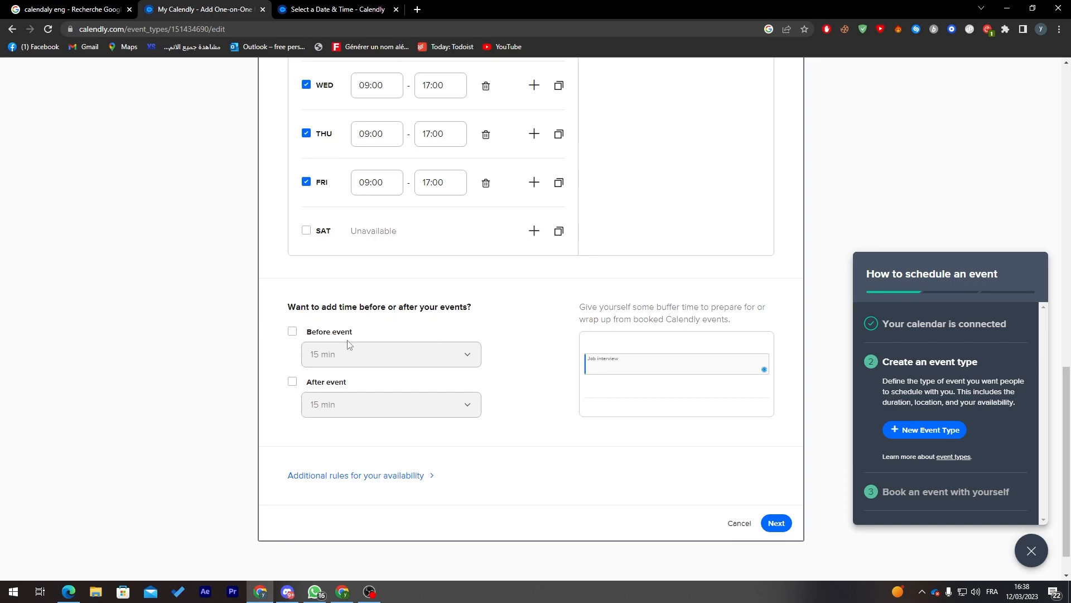
pyautogui.click(784, 523)
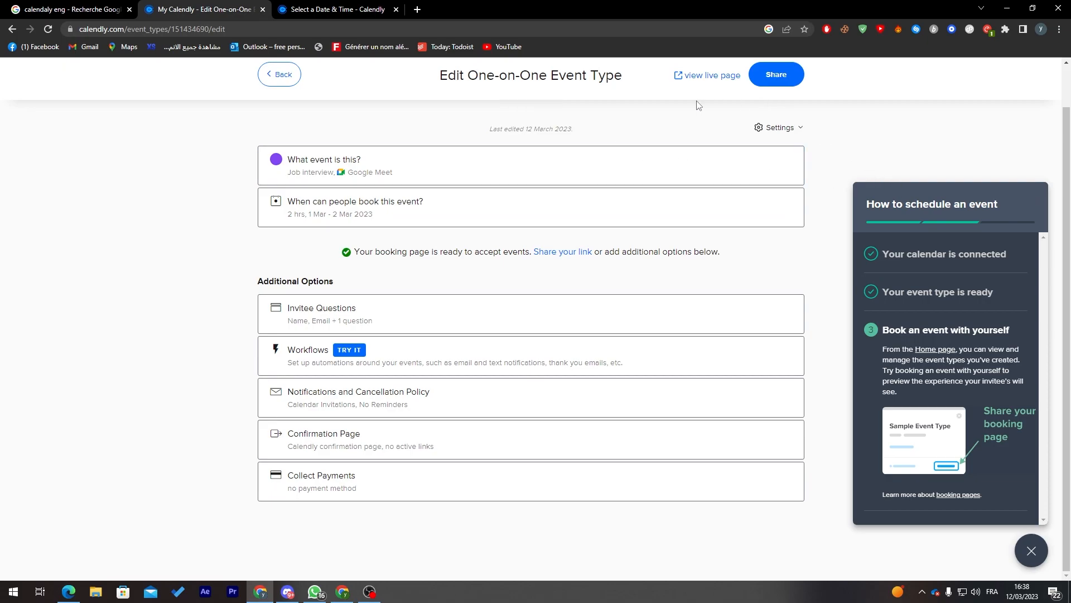
# Copy the Job interview scheduling link from the sharing options, and collapse the getting-started guide.
pyautogui.click(770, 82)
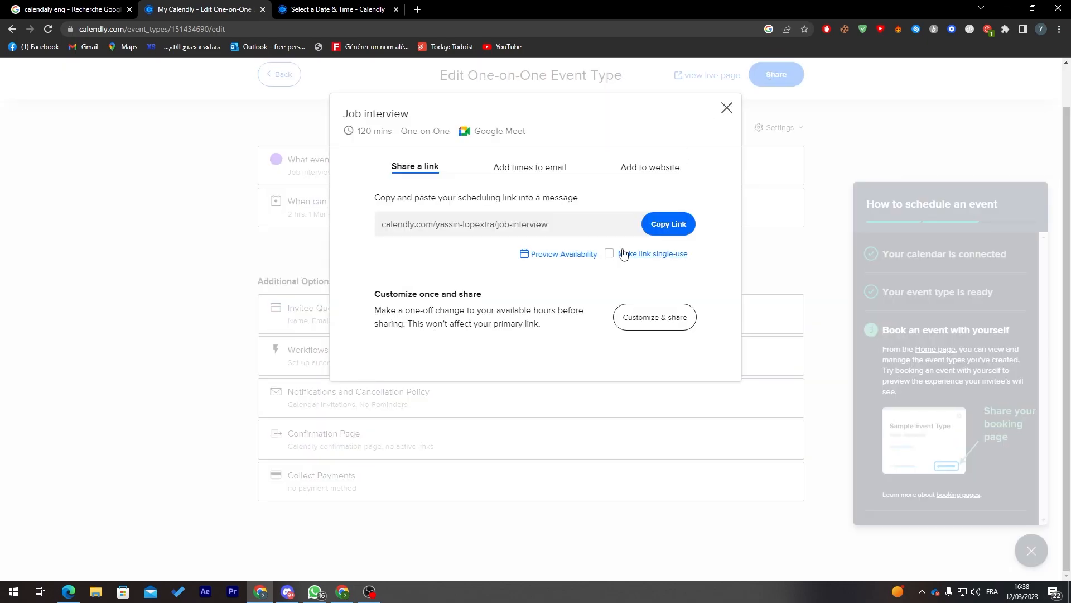
pyautogui.click(675, 226)
pyautogui.click(727, 108)
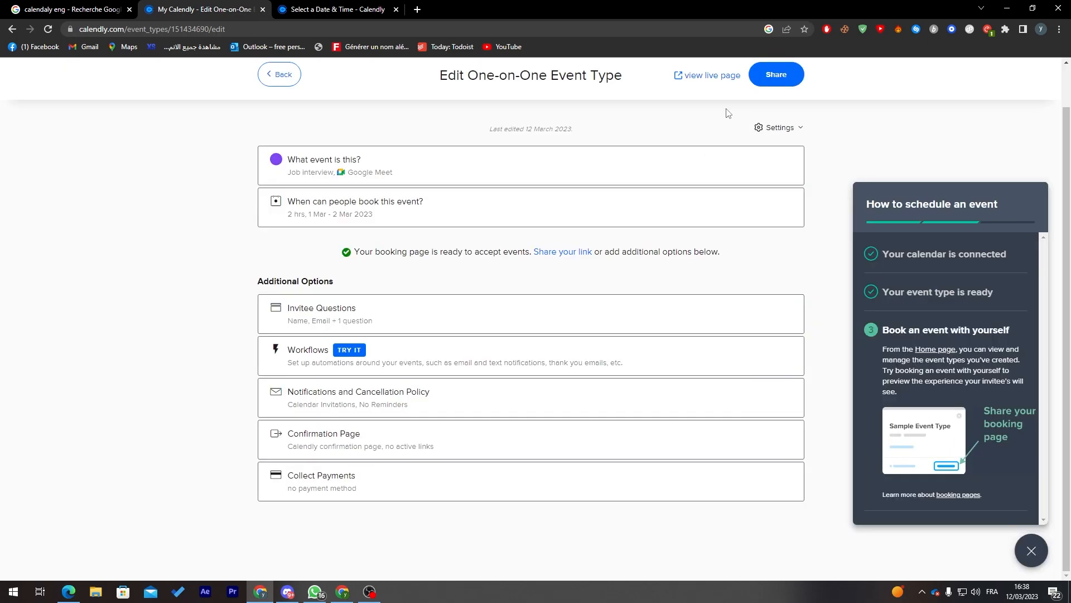
pyautogui.click(1030, 550)
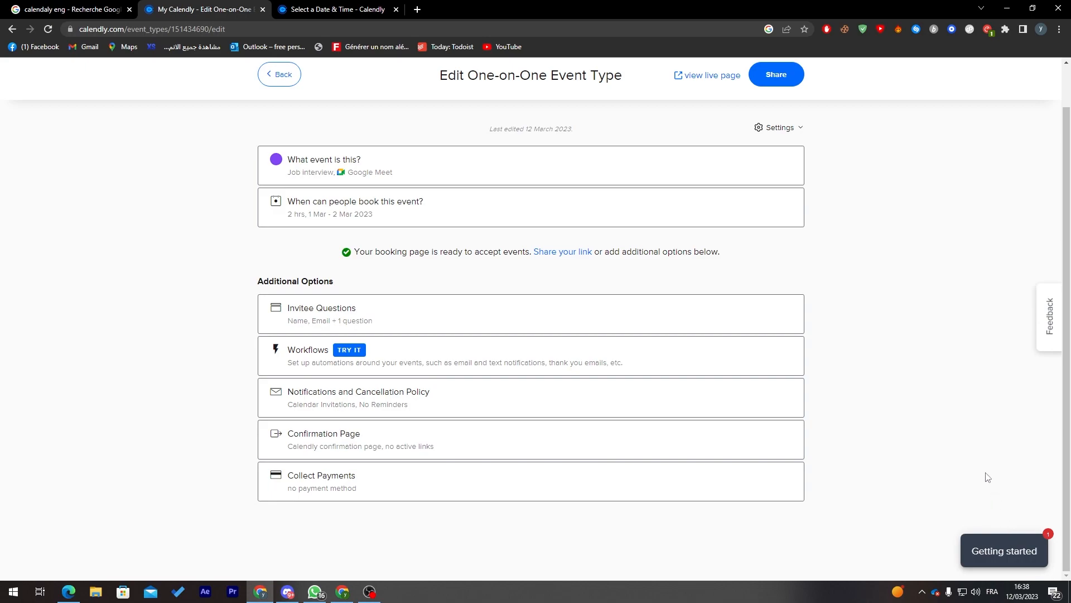
# Examine the Job interview event's live booking page and its March 2023 calendar, and return to the event type editor.
pyautogui.click(708, 75)
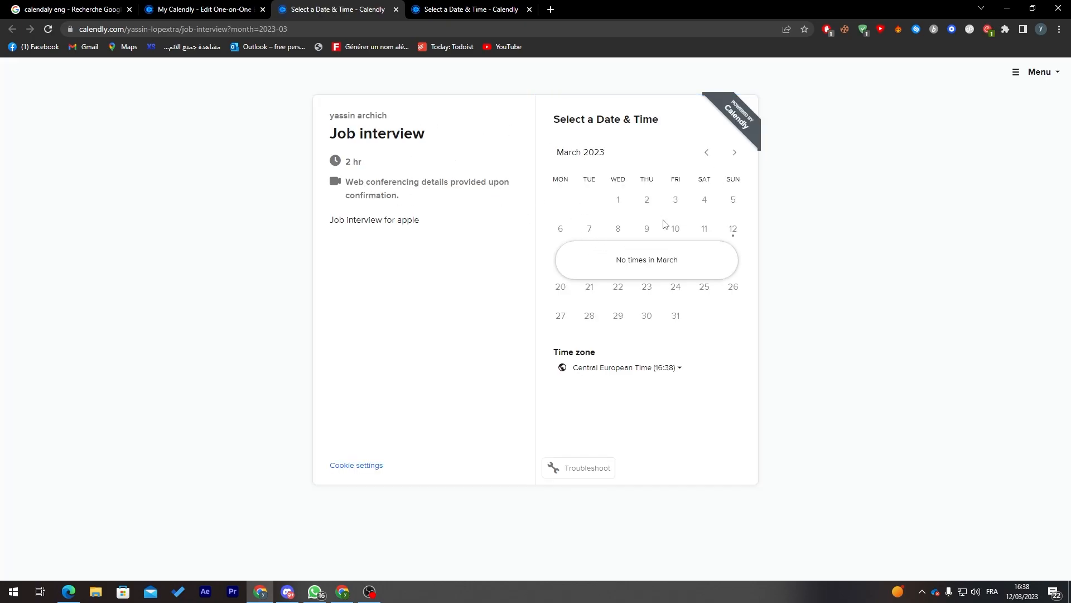
pyautogui.click(1022, 592)
pyautogui.click(754, 371)
pyautogui.moveTo(632, 259); pyautogui.dragTo(651, 259)
pyautogui.click(629, 195)
pyautogui.tripleClick(636, 261)
pyautogui.click(631, 403)
pyautogui.click(226, 10)
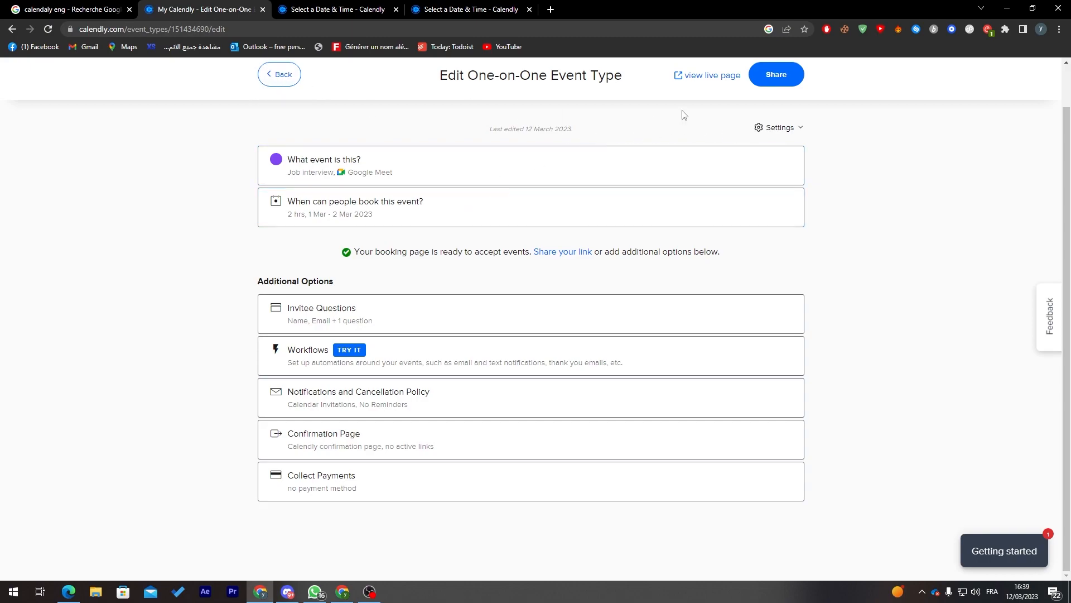
# Check the languages offered for invitees in the event type's settings, and reopen the getting-started guide.
pyautogui.click(774, 131)
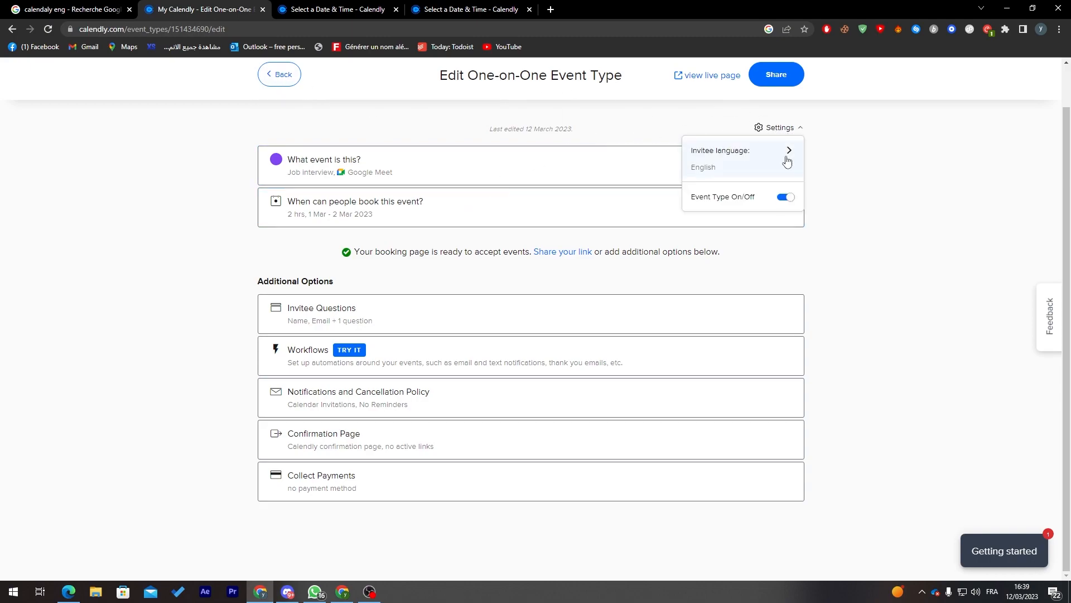
pyautogui.click(746, 158)
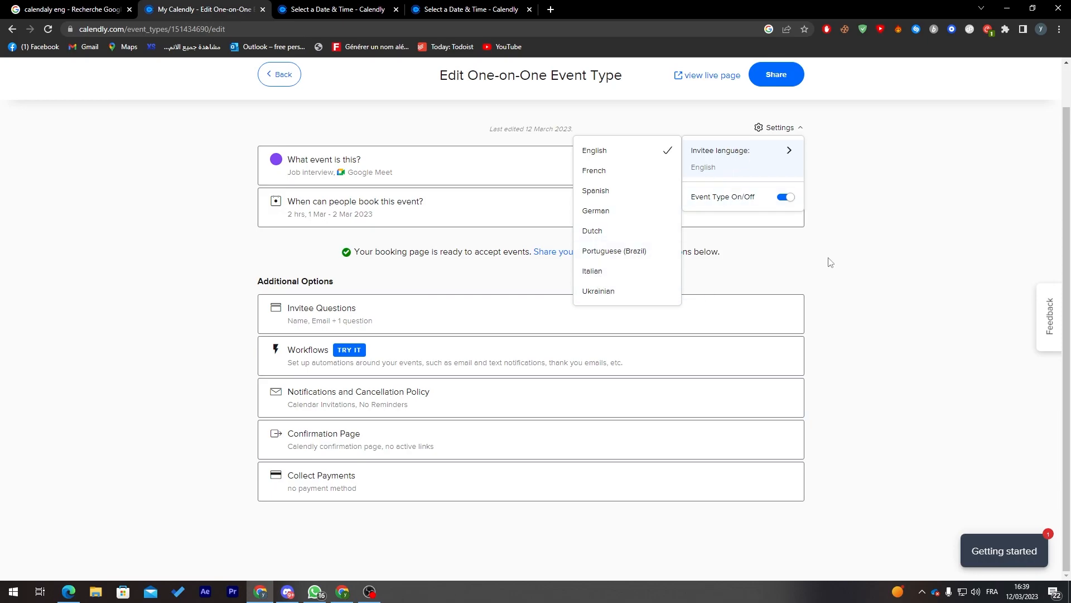
pyautogui.click(867, 257)
pyautogui.click(1004, 550)
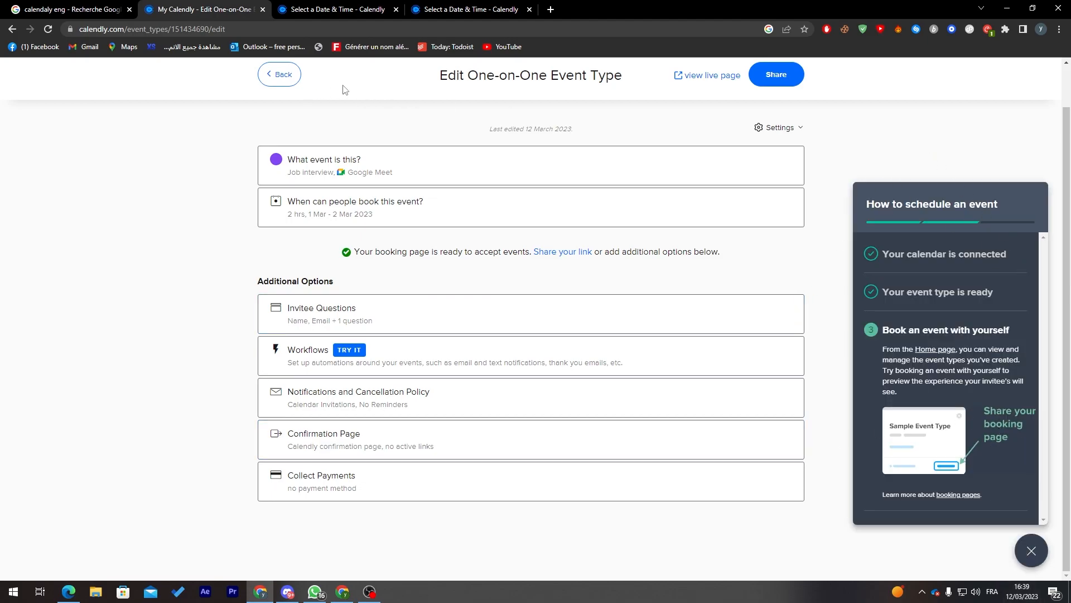
# Return from the event type editor to the overview of all event types.
pyautogui.click(279, 74)
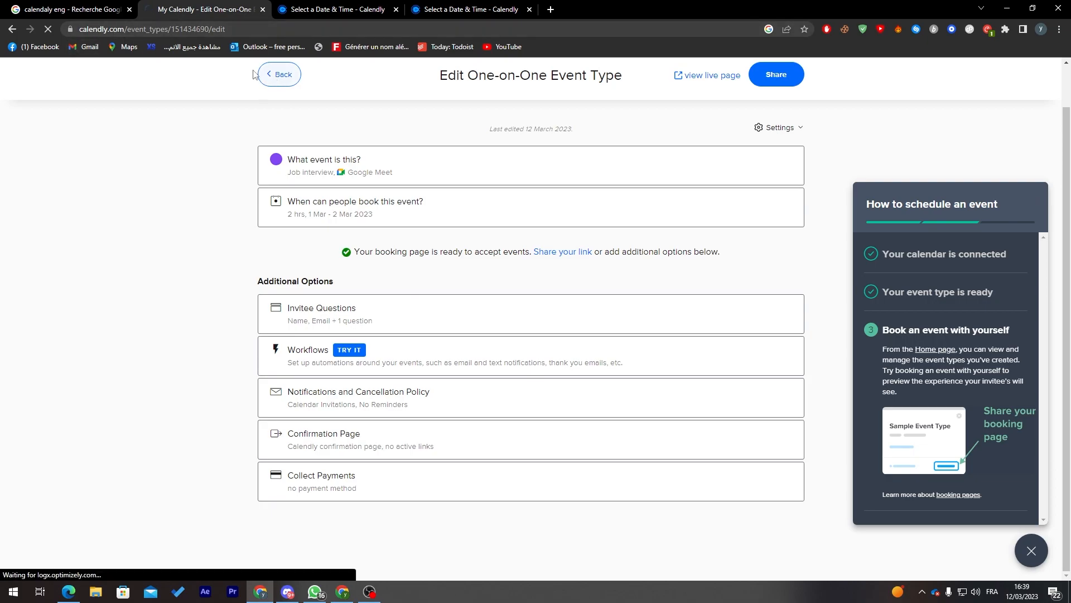
pyautogui.moveTo(125, 29); pyautogui.dragTo(234, 37)
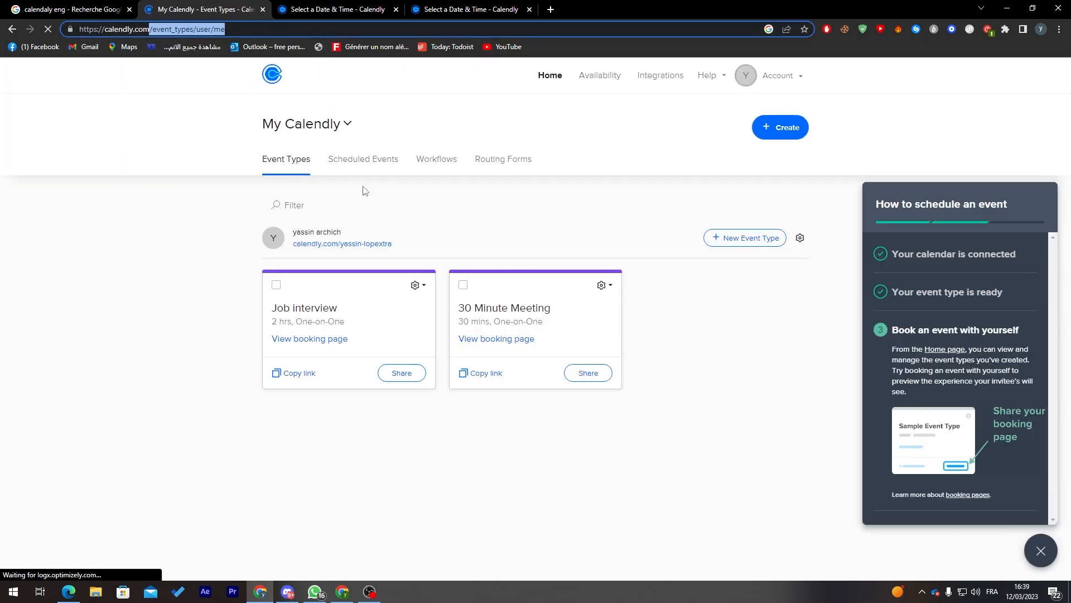
pyautogui.click(1016, 170)
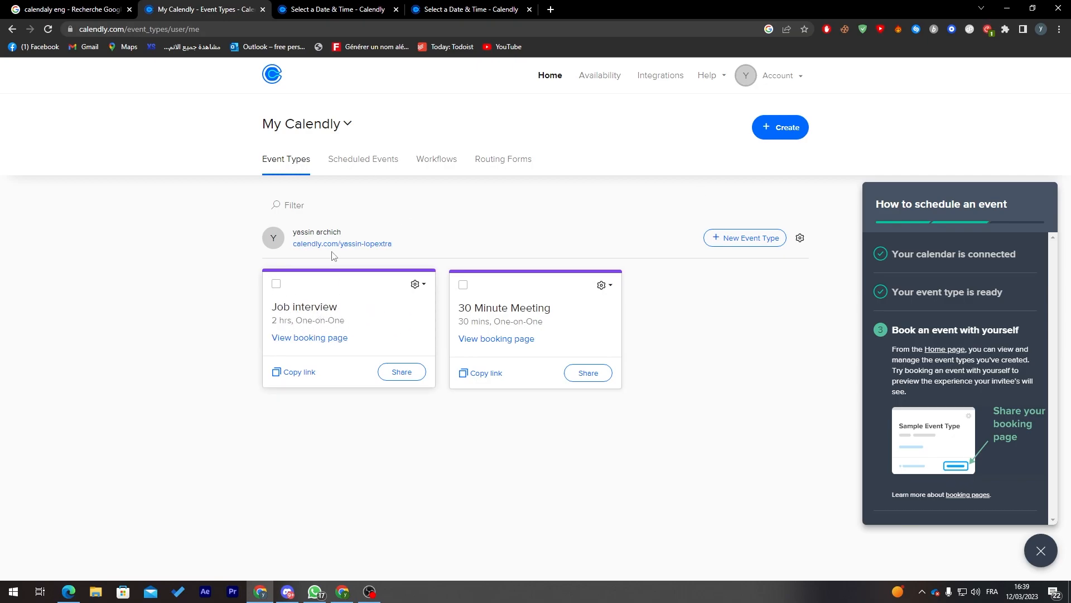
# Review the scheduled events by pending and past status, and check the date range filter.
pyautogui.click(353, 169)
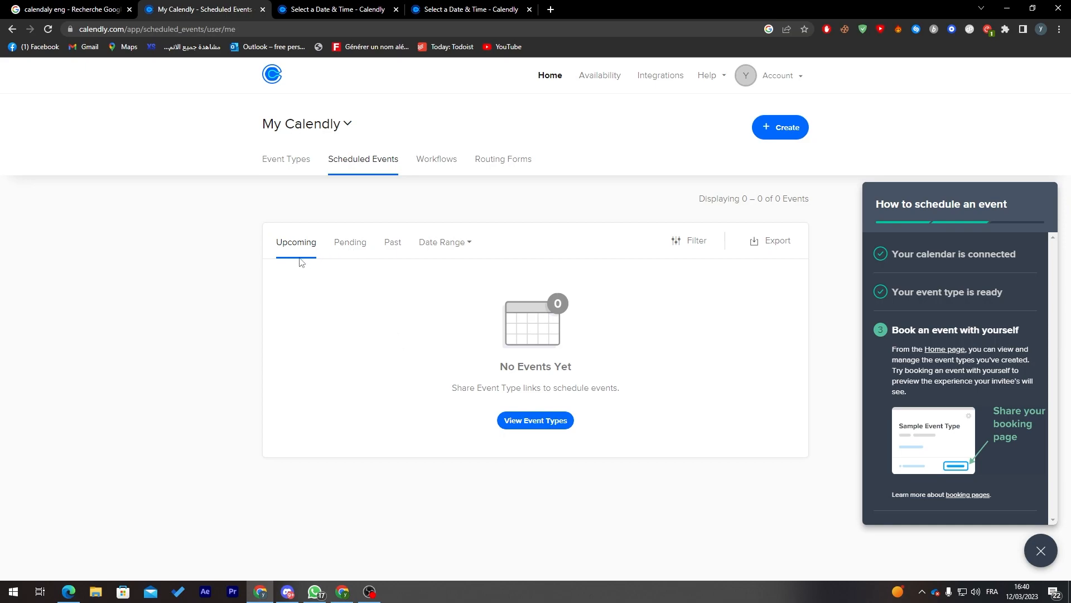
pyautogui.click(343, 246)
pyautogui.click(390, 249)
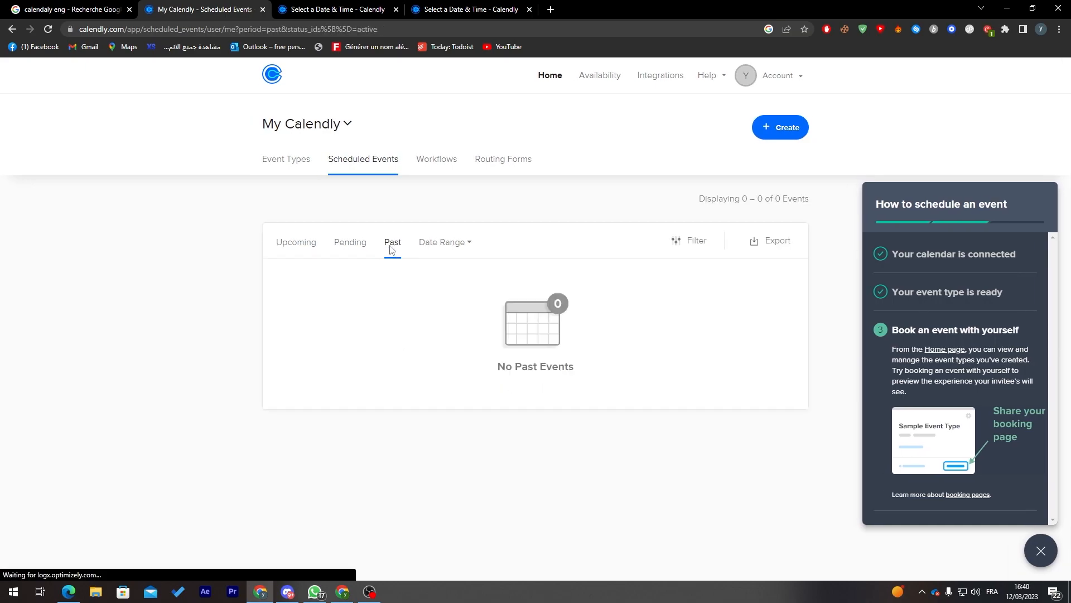
pyautogui.click(448, 244)
pyautogui.click(652, 342)
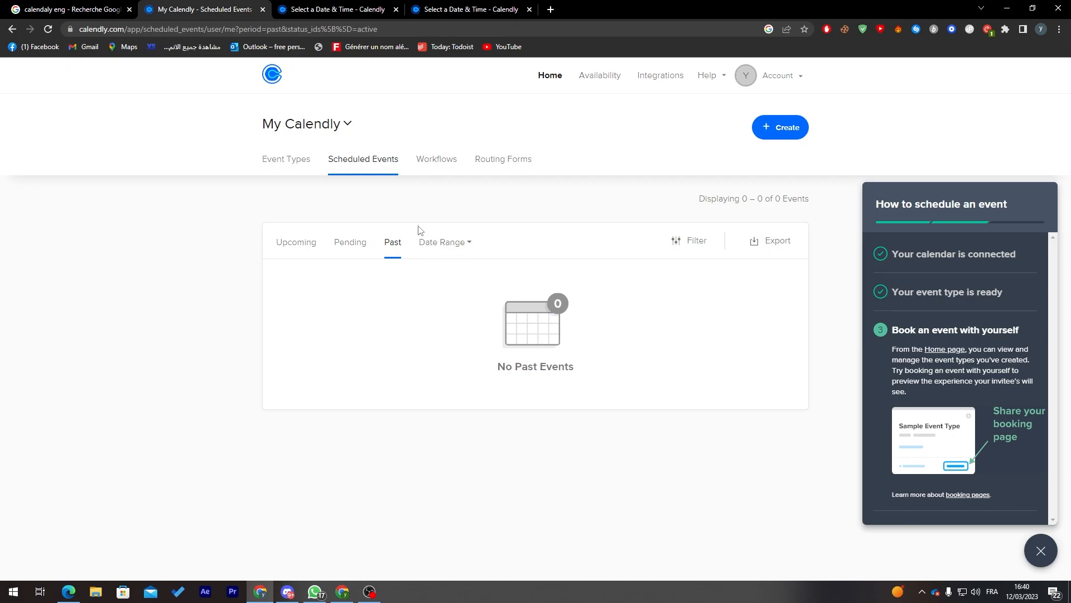
# Browse the common workflow templates and start a new workflow from "Text reminder to host".
pyautogui.click(440, 167)
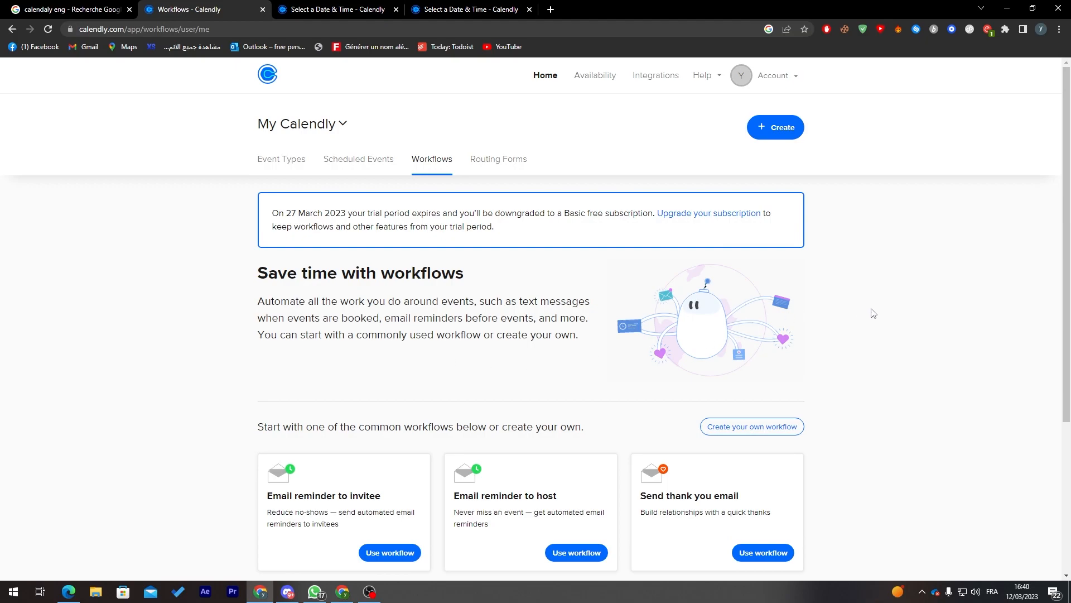
pyautogui.moveTo(1060, 273); pyautogui.dragTo(1059, 341)
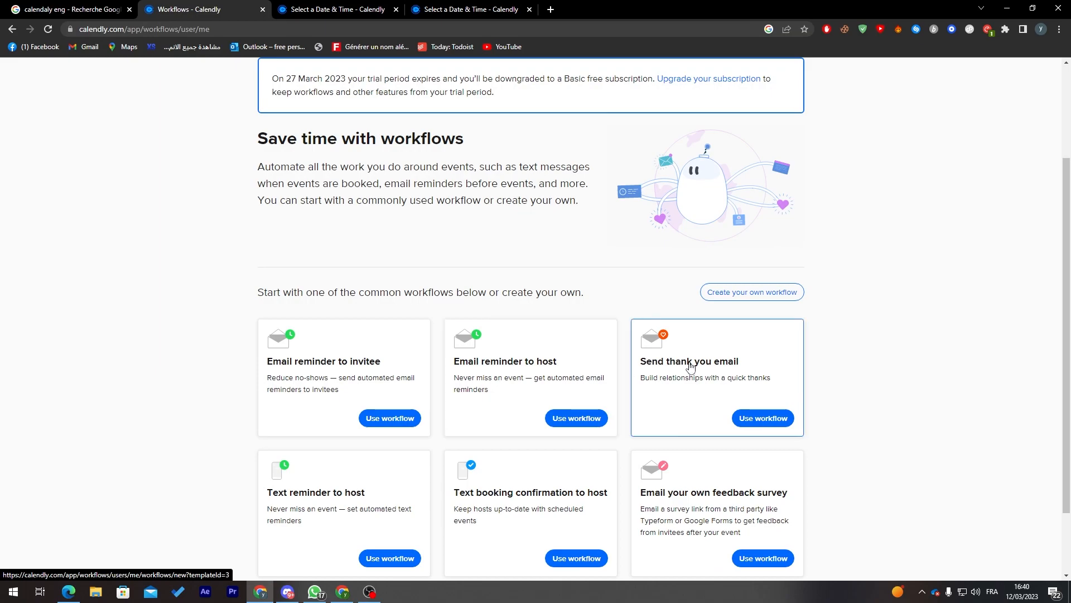
pyautogui.scroll(-2, 1061, 329)
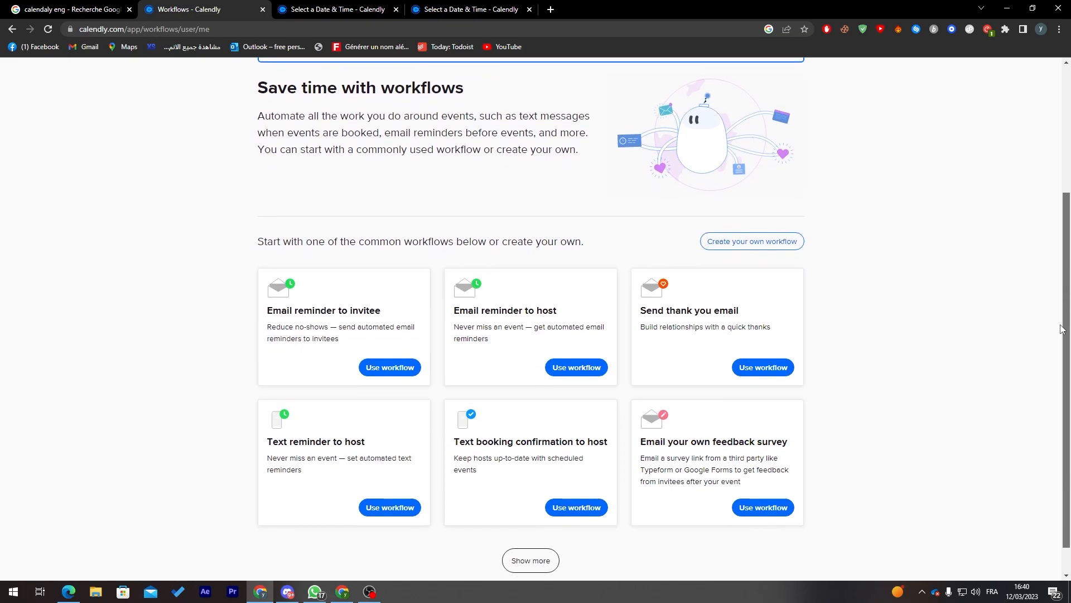
pyautogui.scroll(-1, 1061, 330)
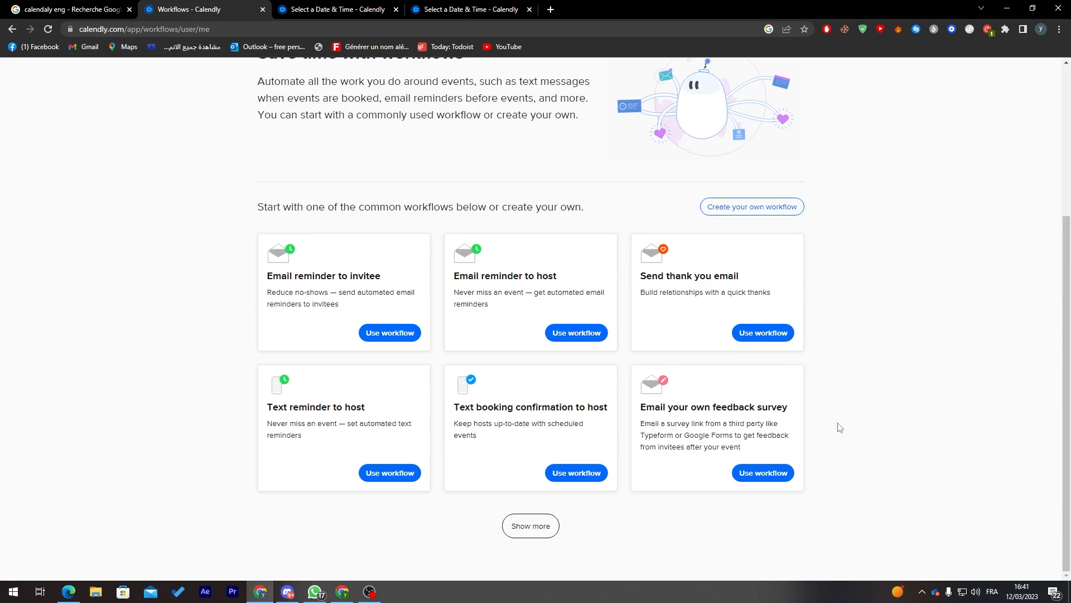
pyautogui.click(375, 472)
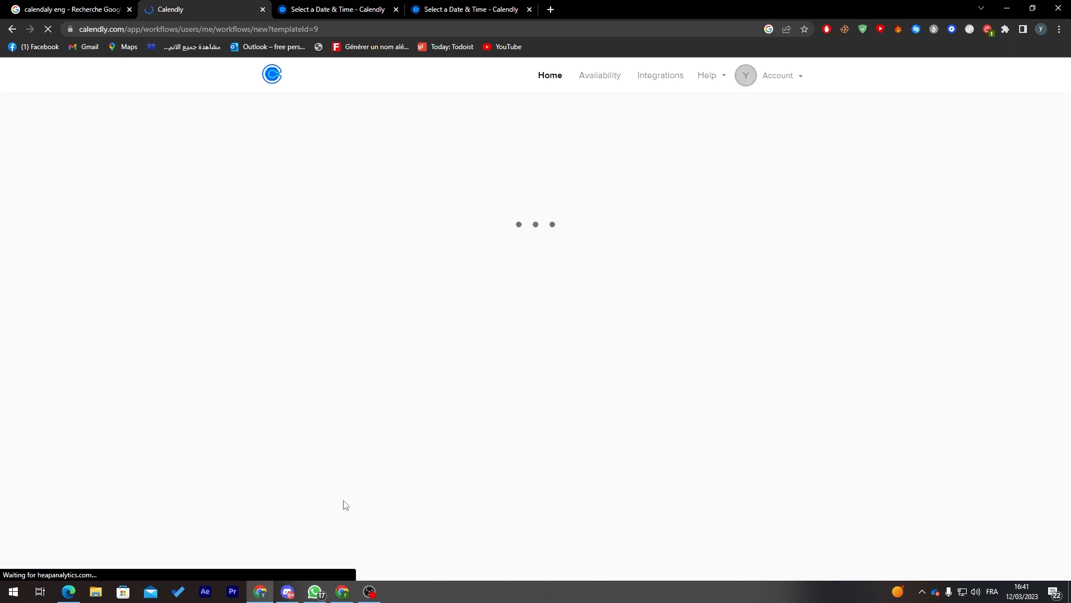
# Apply the "Text reminder to host" workflow to the "Job interview" event type.
pyautogui.click(385, 224)
pyautogui.moveTo(402, 216); pyautogui.dragTo(433, 216)
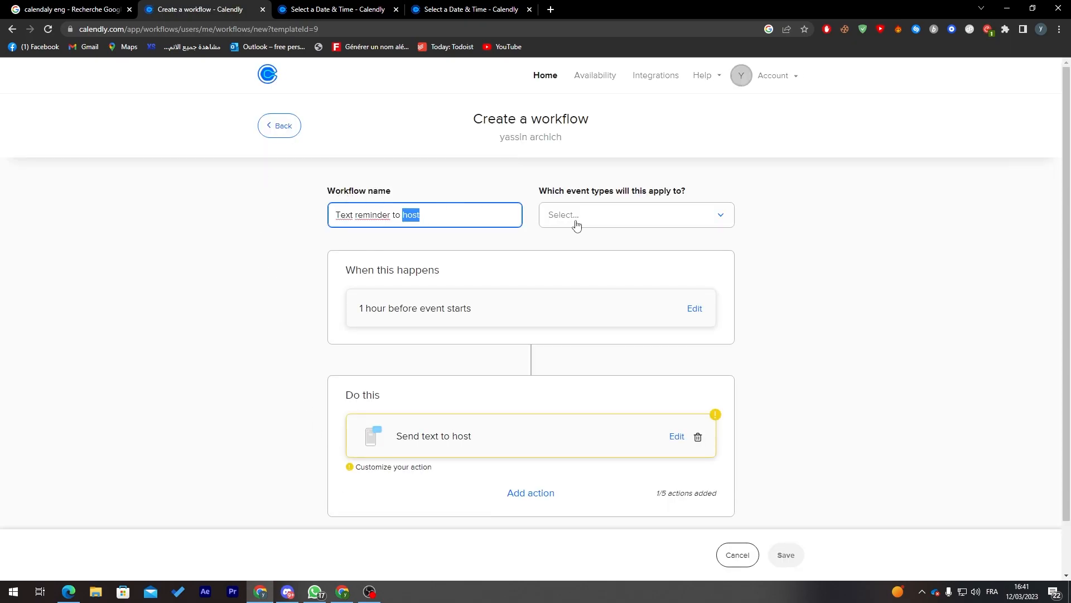
pyautogui.click(622, 224)
pyautogui.click(553, 307)
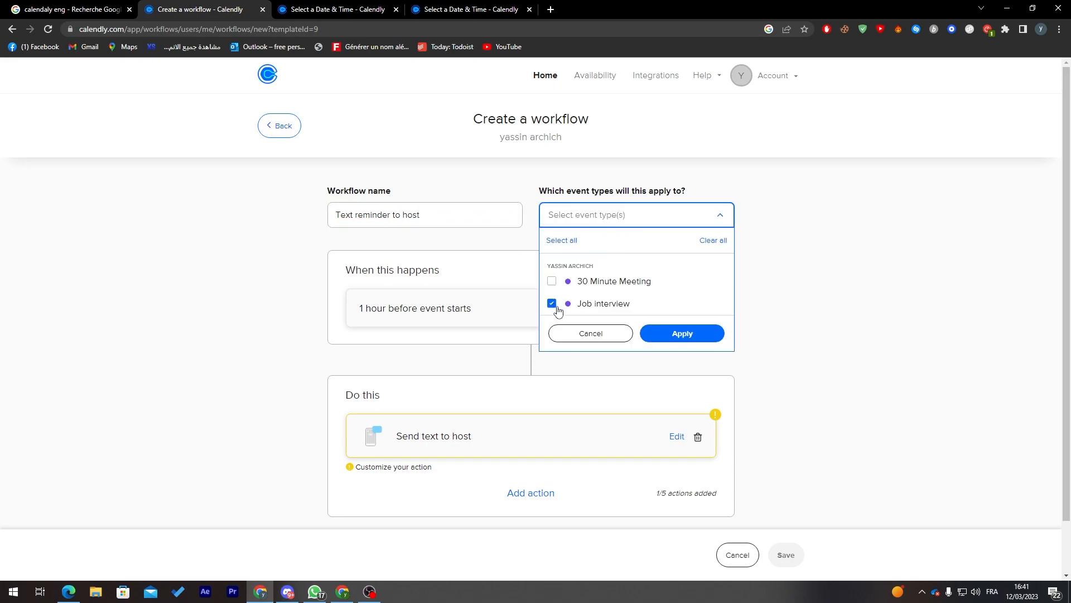
pyautogui.click(682, 333)
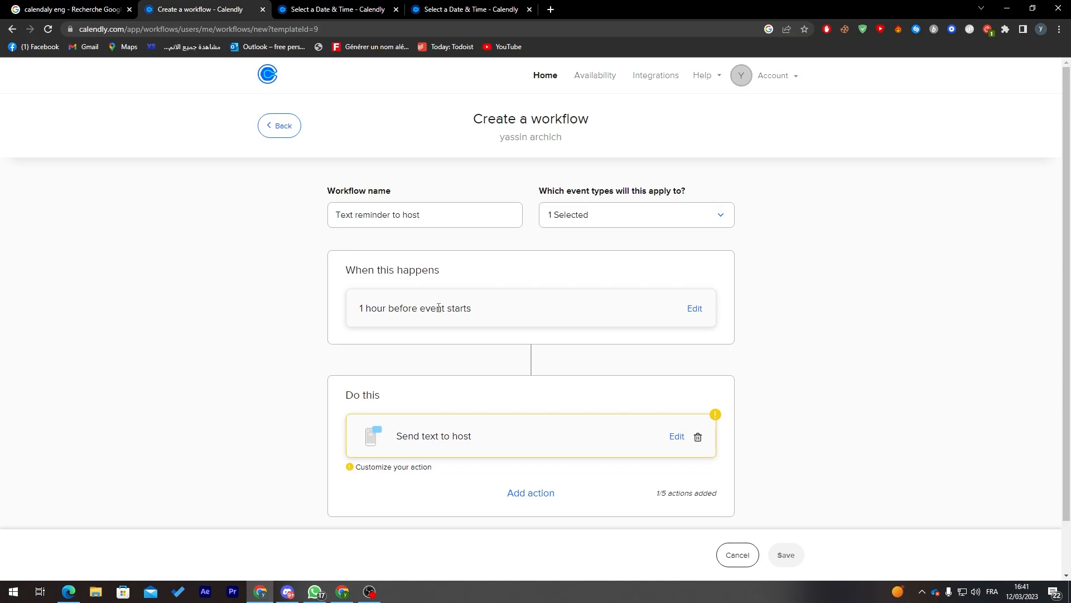
# Review the workflow's trigger settings, including the time units offered before the event starts, and leave them without changes.
pyautogui.click(696, 310)
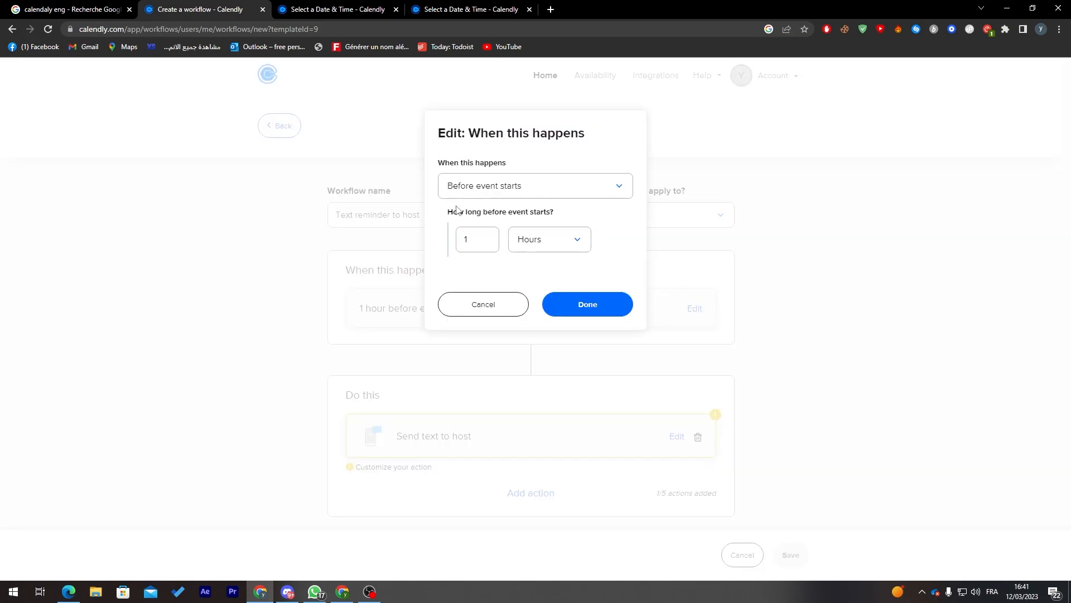
pyautogui.click(505, 311)
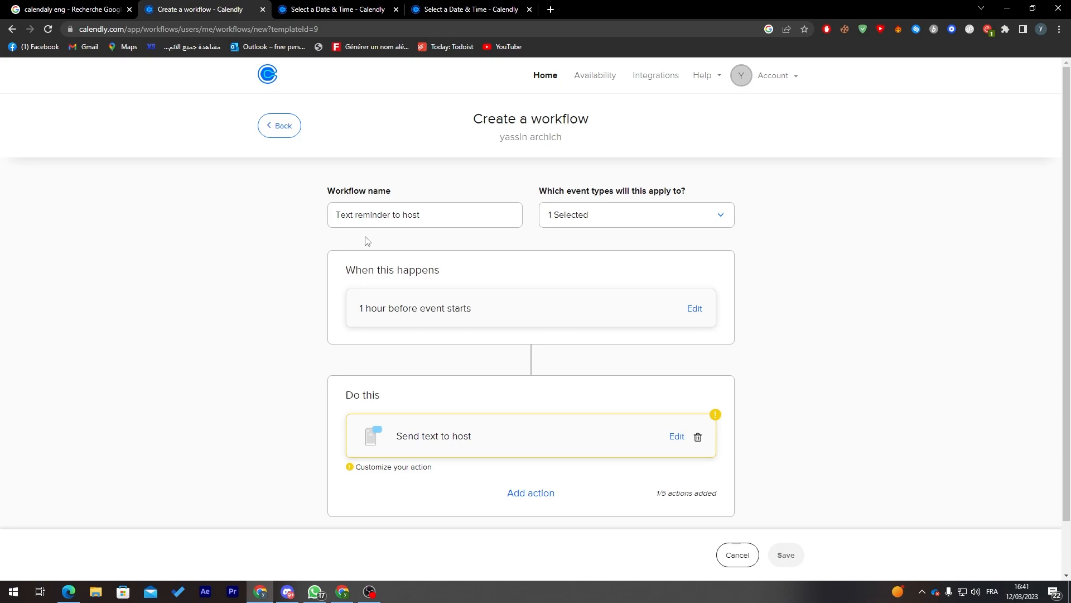
pyautogui.click(695, 310)
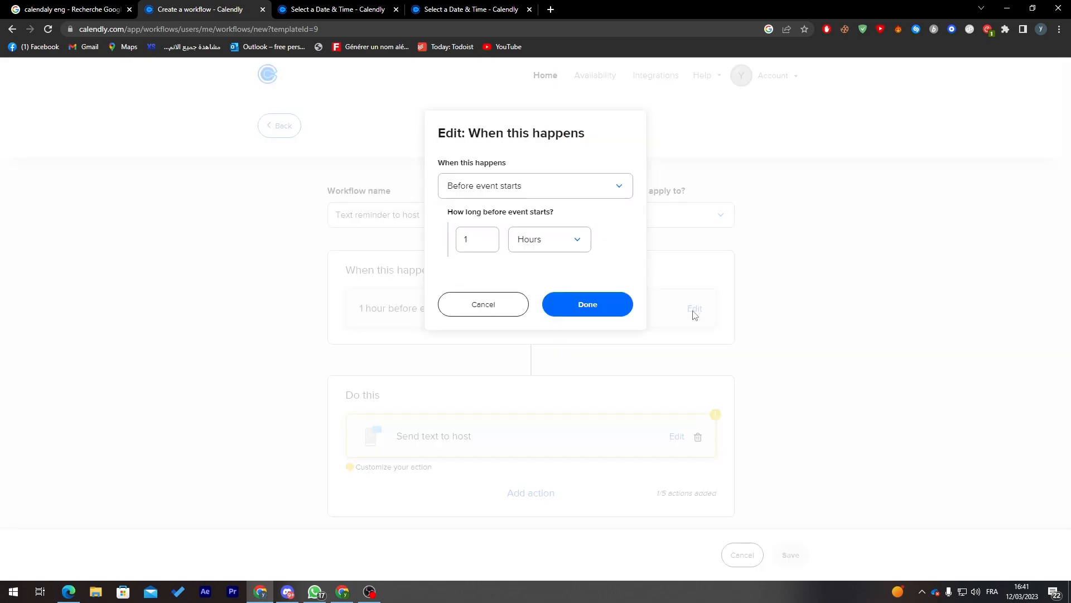
pyautogui.click(537, 240)
pyautogui.click(538, 242)
pyautogui.click(526, 303)
# Check which email and text actions can be added to the workflow, and cancel without adding one.
pyautogui.moveTo(1067, 229); pyautogui.dragTo(1065, 296)
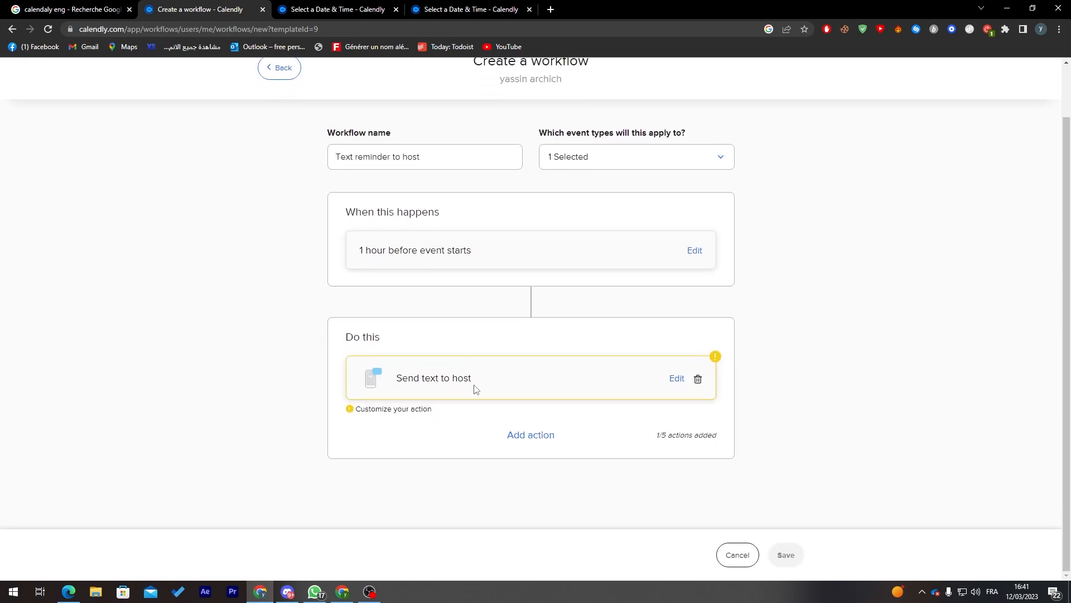
pyautogui.click(539, 438)
pyautogui.click(530, 198)
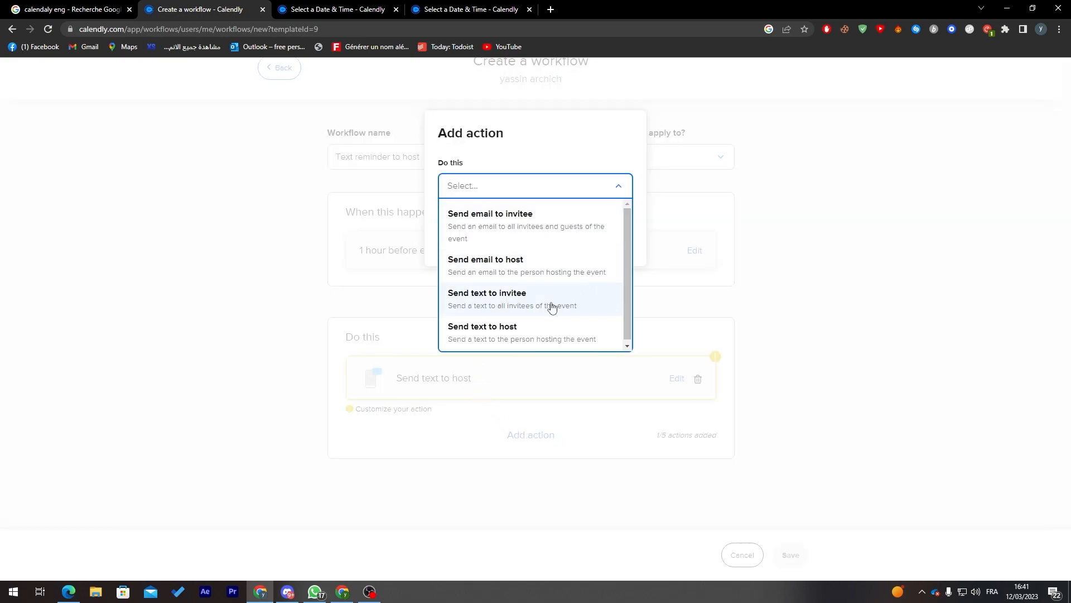
pyautogui.click(615, 175)
pyautogui.click(486, 246)
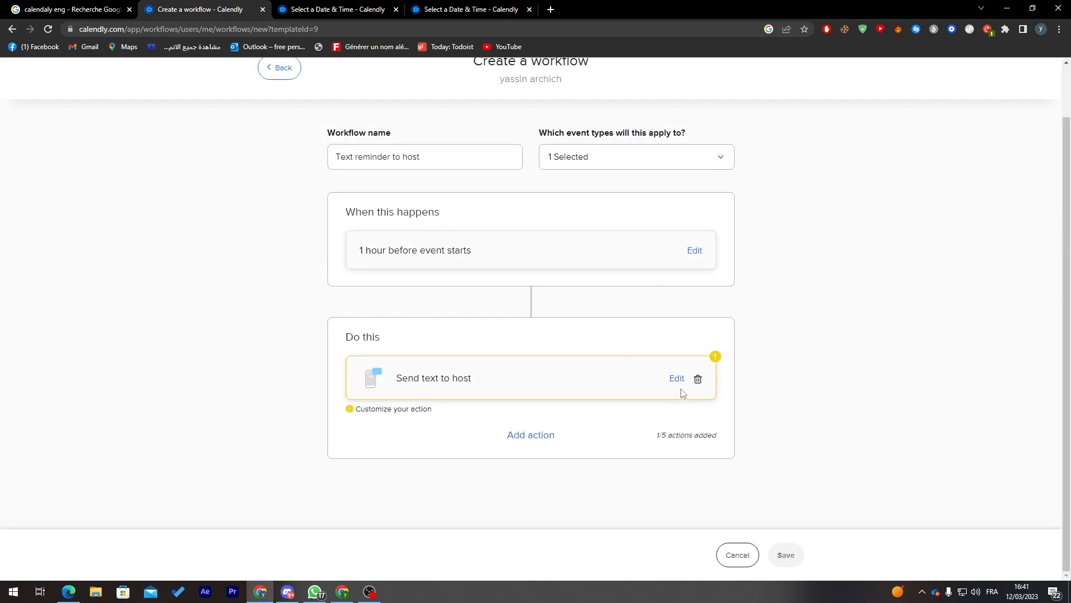
# Review the reminder message settings of the "Send text to host" action, and discard the unsaved workflow.
pyautogui.click(672, 382)
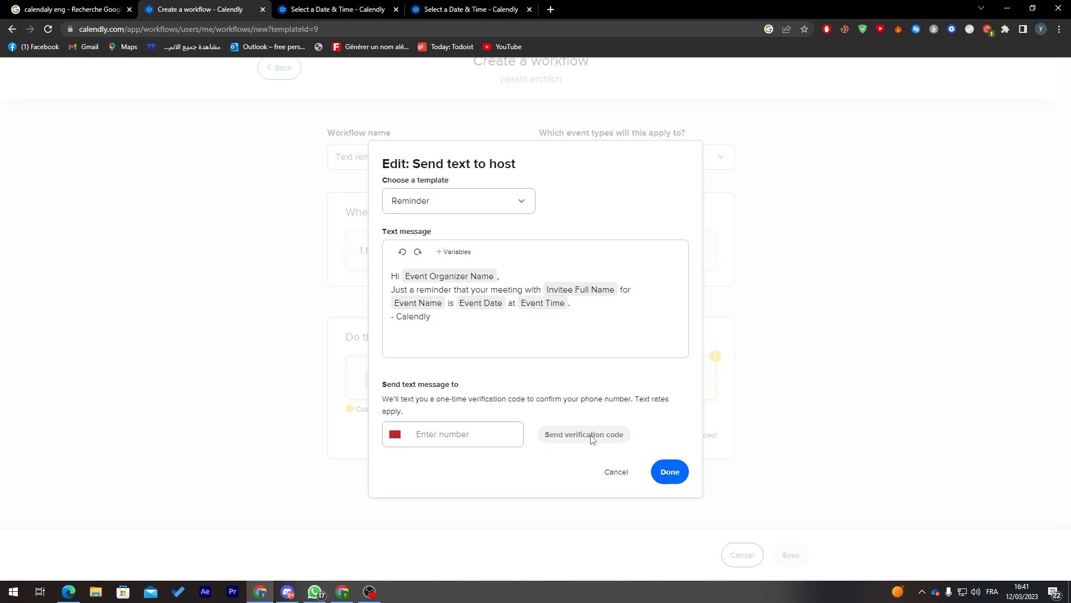
pyautogui.click(616, 473)
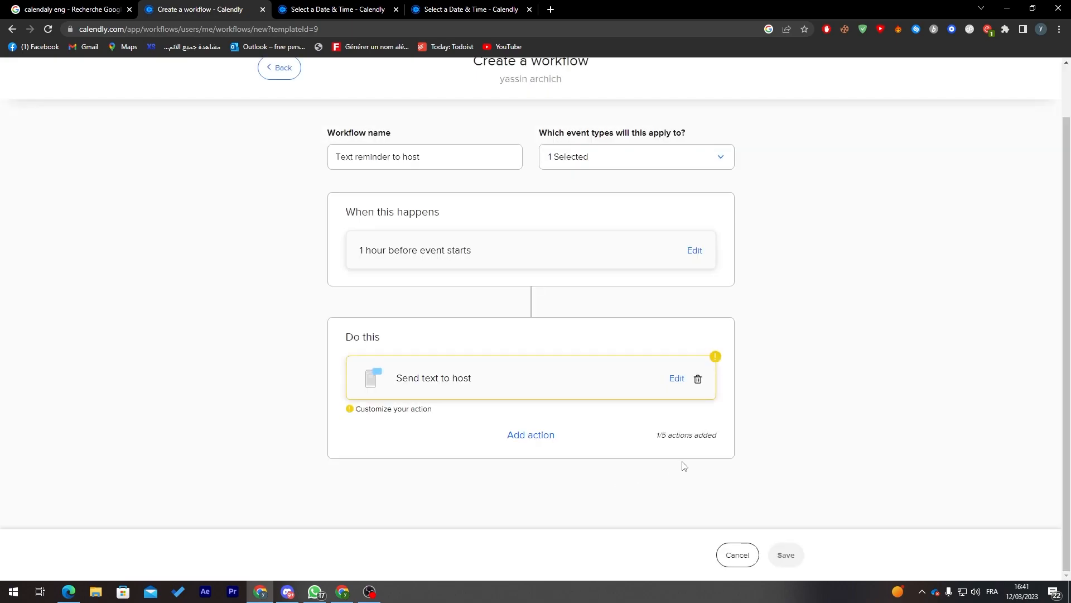
pyautogui.click(748, 557)
pyautogui.click(575, 239)
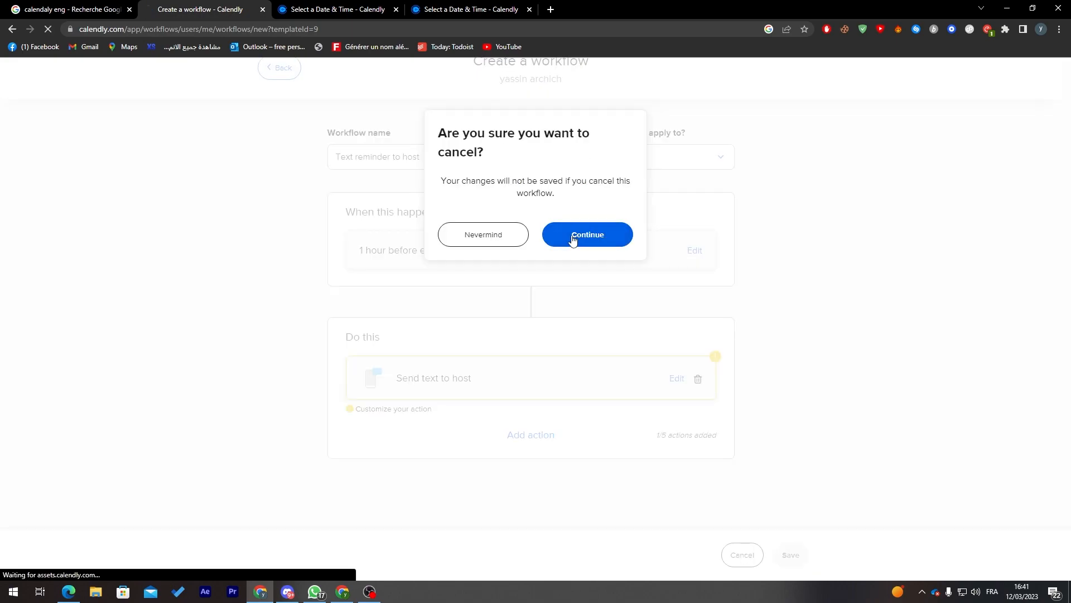